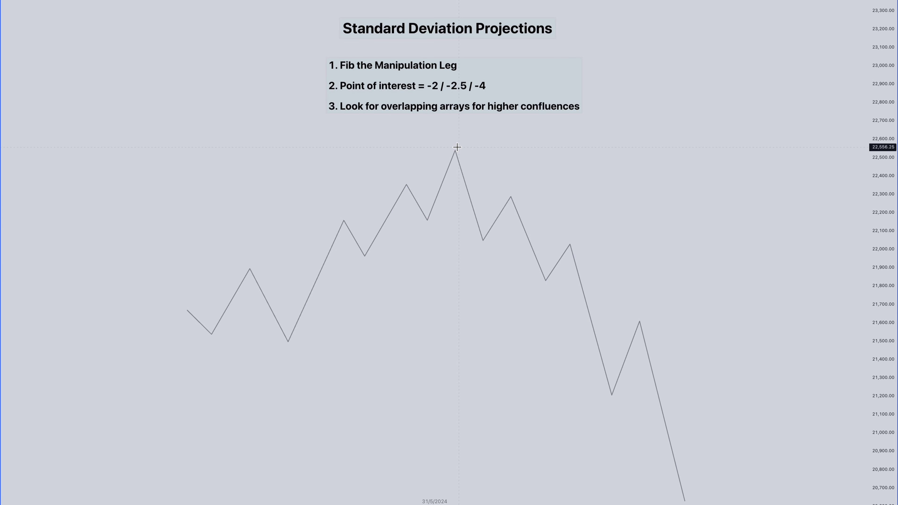
# Box the final rise to the peak in pink, label it 'Manipulation', and fib it from peak to box bottom.
pyautogui.click(427, 219)
pyautogui.click(455, 150)
pyautogui.doubleClick(456, 148)
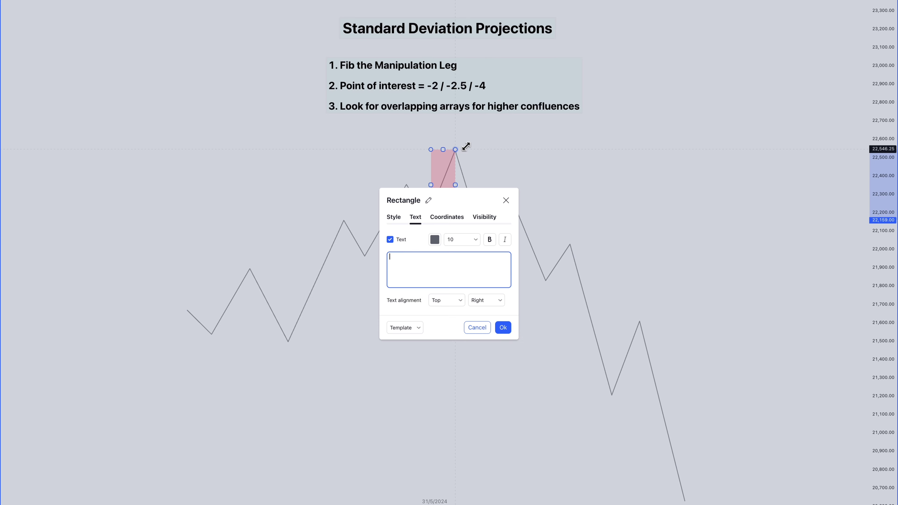
pyautogui.press('Escape')
pyautogui.click(453, 151)
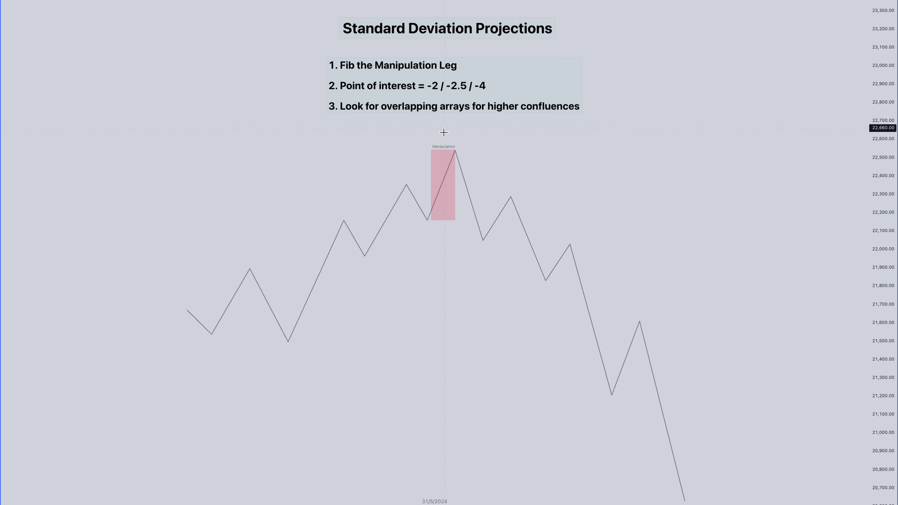
pyautogui.click(456, 150)
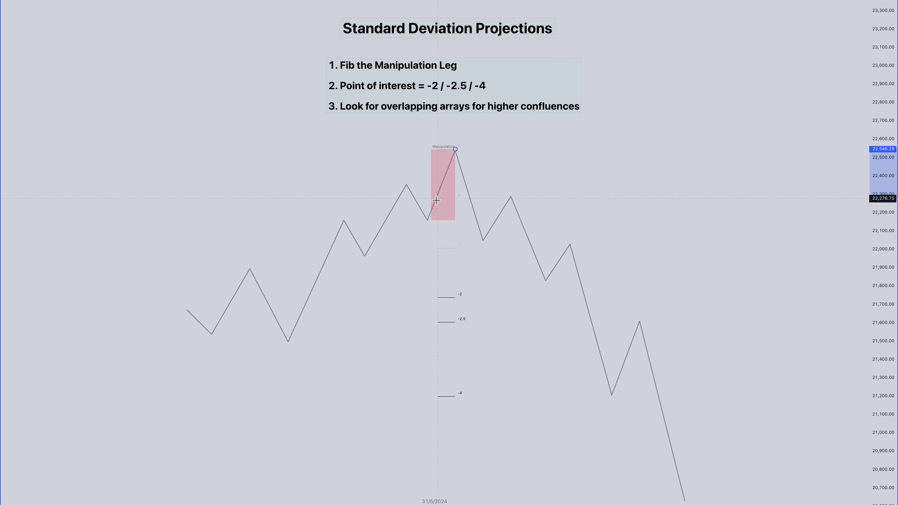
pyautogui.click(431, 219)
# Keep fib levels 0, 1, -1, -2, -2.5 and -4 enabled and apply them.
pyautogui.doubleClick(430, 218)
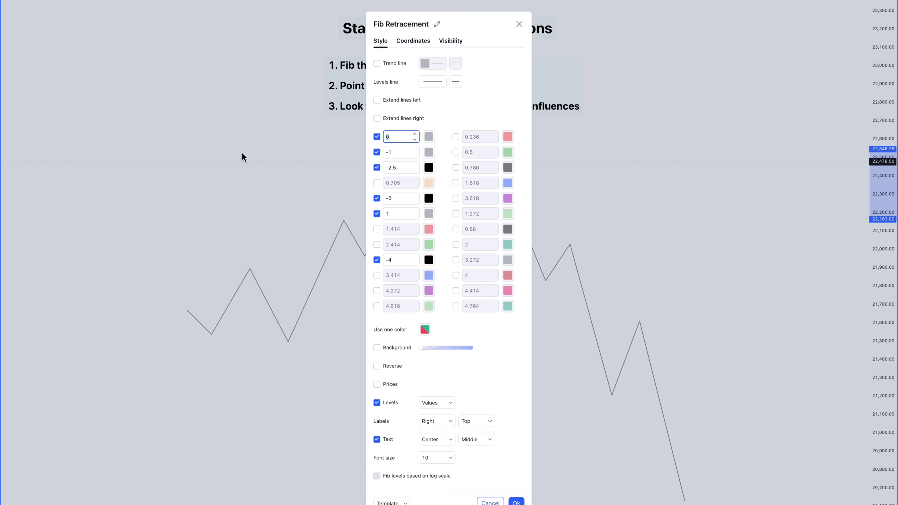
pyautogui.click(510, 100)
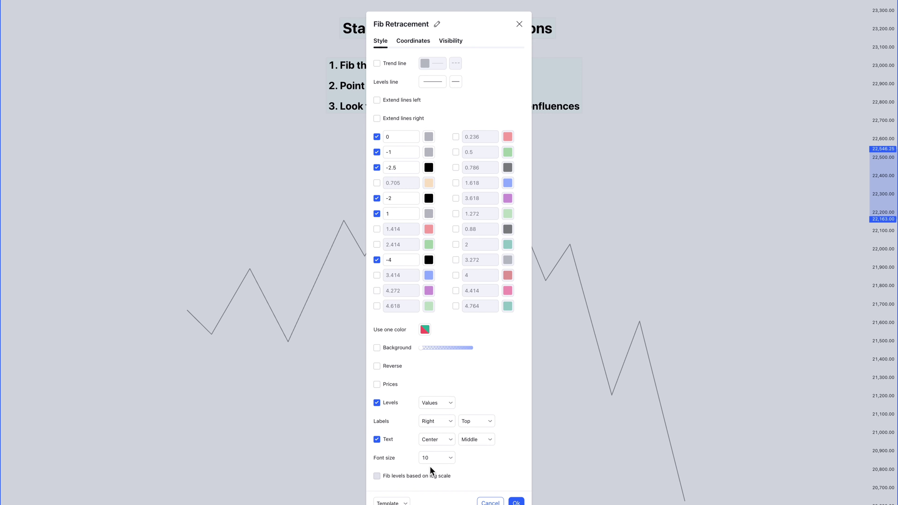
pyautogui.click(517, 501)
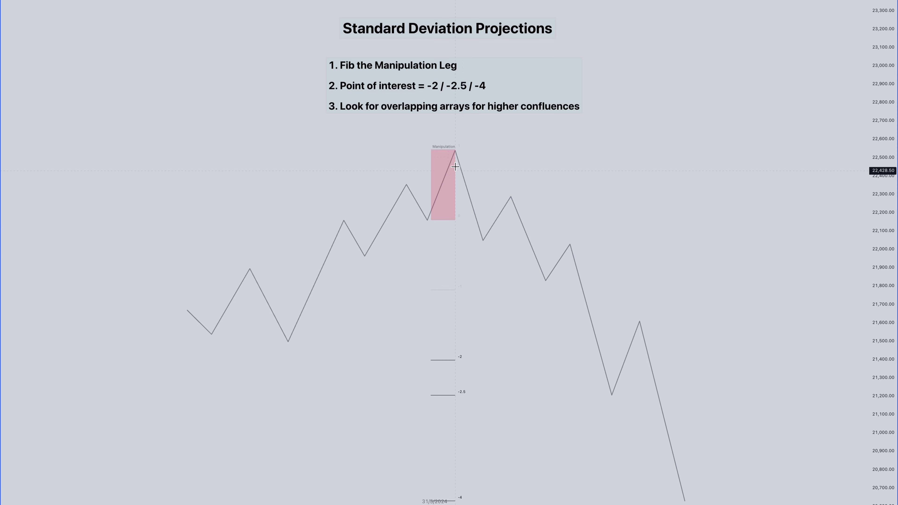
# Draw green boxes over the -2 to -2.5 zone and the -4 level, stretched right to where price reaches.
pyautogui.click(456, 150)
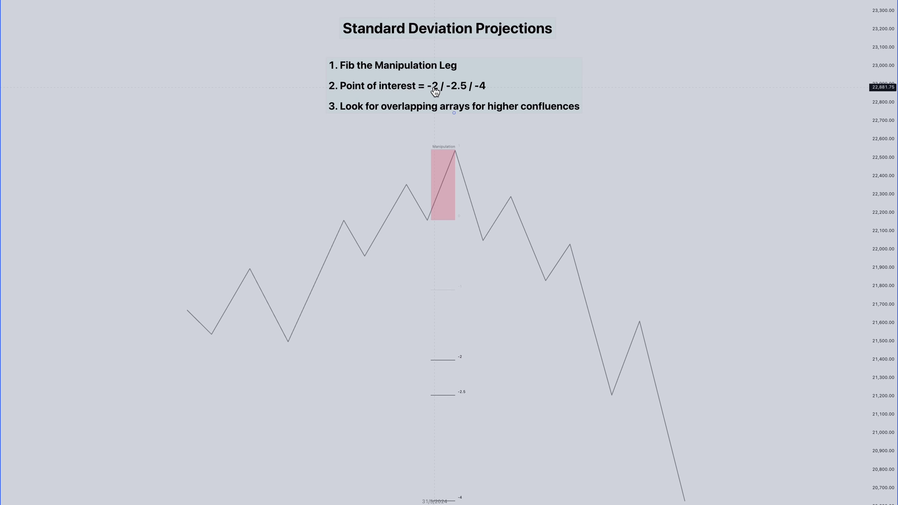
pyautogui.click(424, 359)
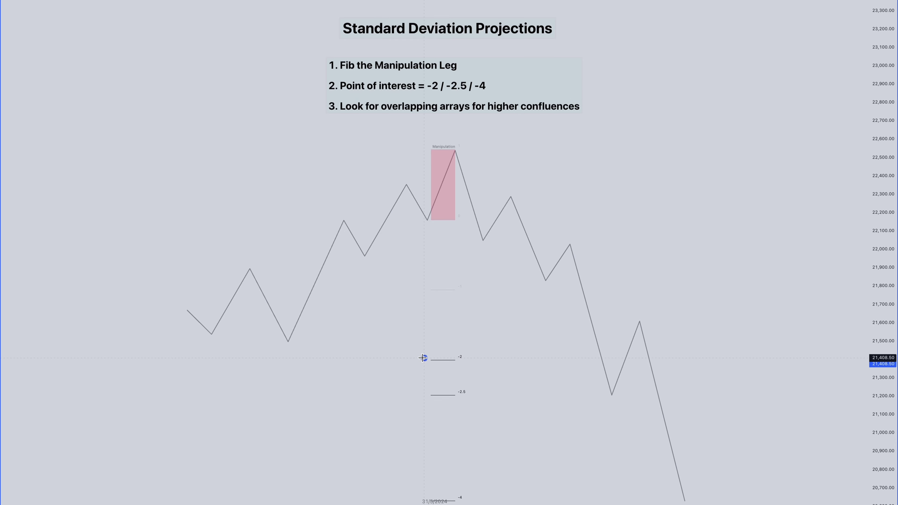
pyautogui.click(482, 396)
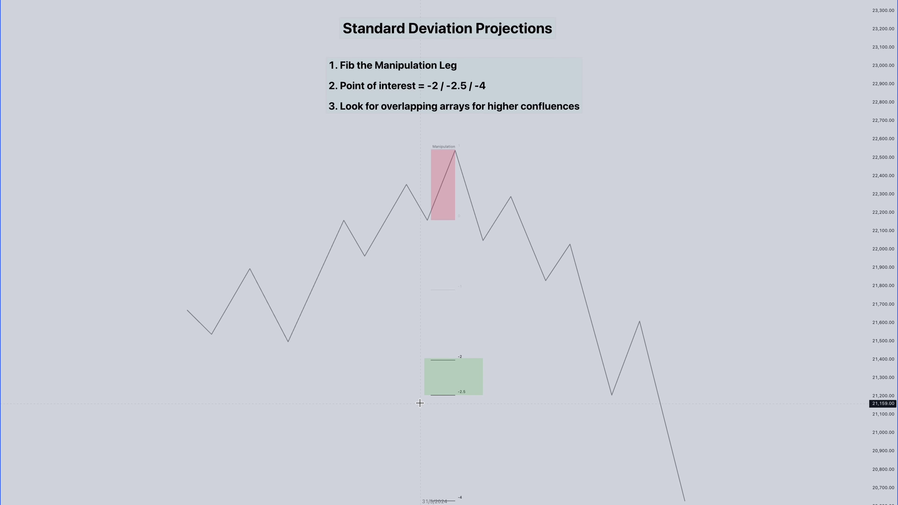
pyautogui.moveTo(483, 376); pyautogui.dragTo(512, 377)
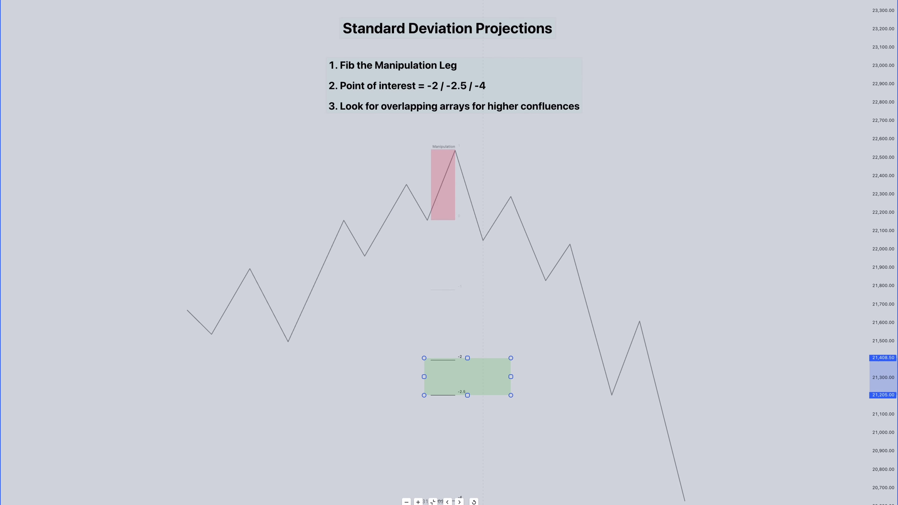
pyautogui.click(438, 484)
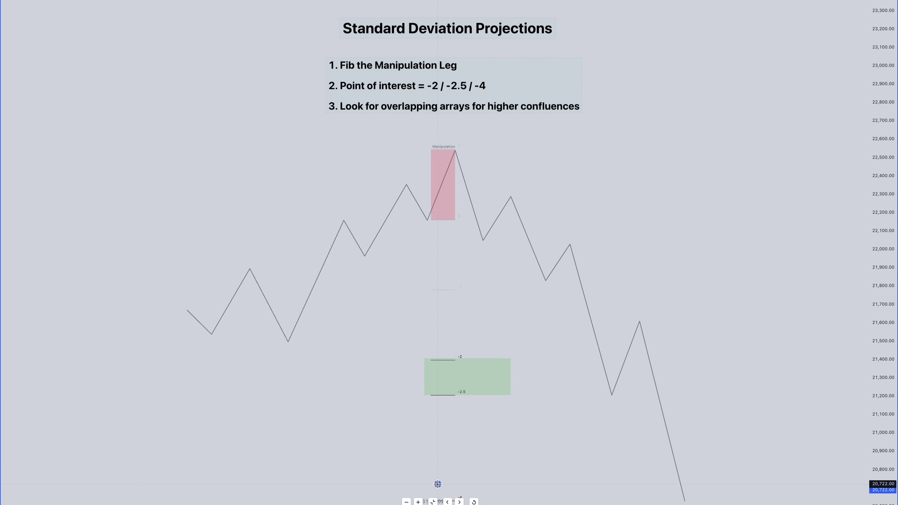
pyautogui.moveTo(688, 502); pyautogui.dragTo(688, 503)
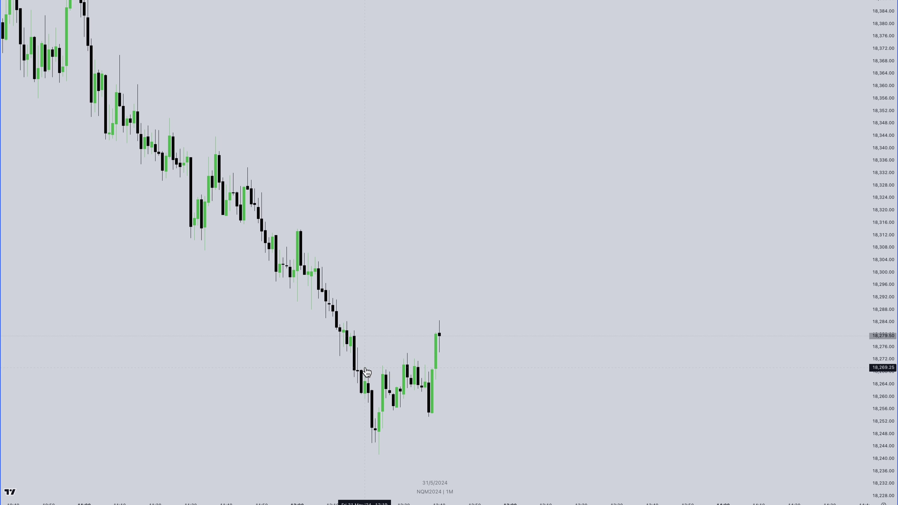
# On the NQM2024 1-minute chart, box the drop into the swing low in pink (about 18,241–18,269.50).
pyautogui.moveTo(364, 369); pyautogui.dragTo(388, 455)
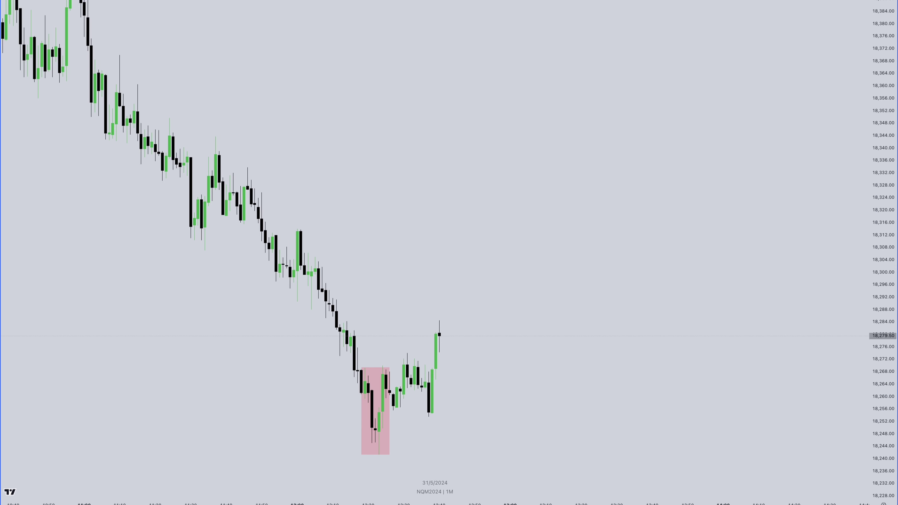
# Fib the pink box from its low to its top and draw green boxes over the -2/-2.5 and -4 zones.
pyautogui.click(375, 455)
pyautogui.click(365, 368)
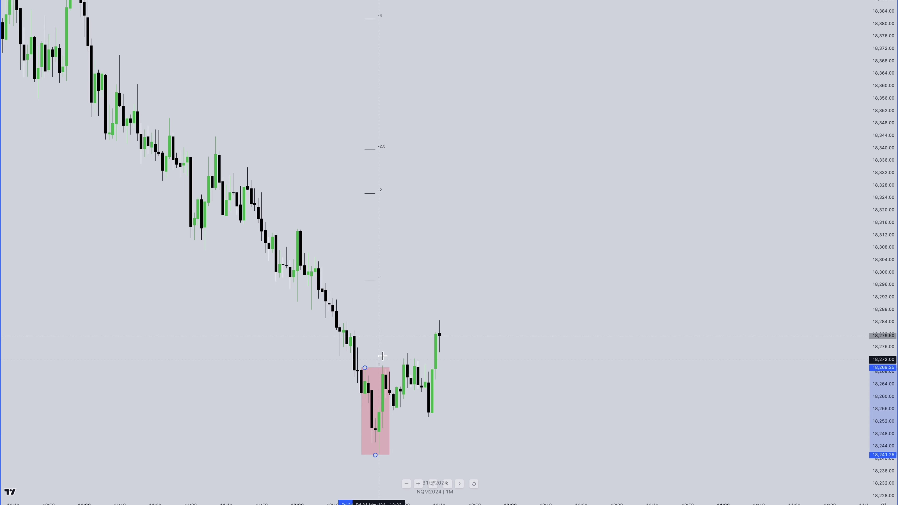
pyautogui.hotkey('alt', 'shift', 'r')
pyautogui.moveTo(362, 151); pyautogui.dragTo(471, 193)
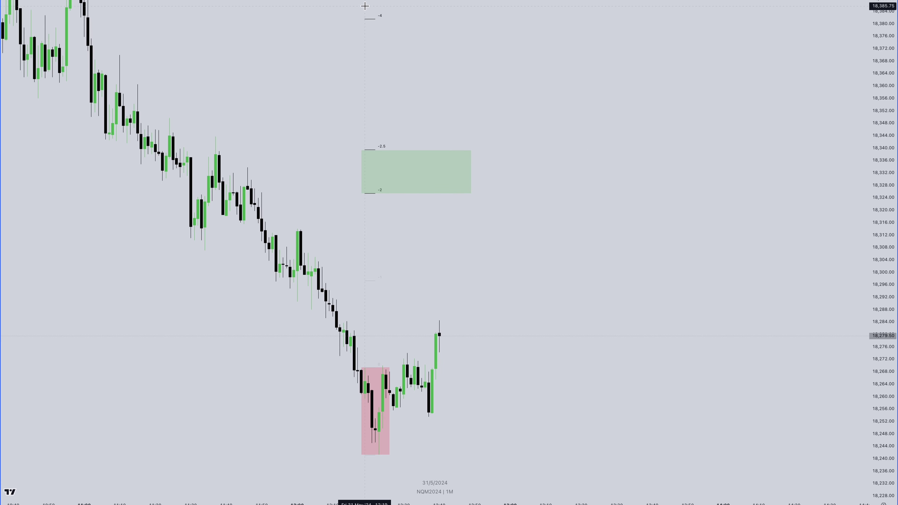
pyautogui.moveTo(365, 6); pyautogui.dragTo(532, 21)
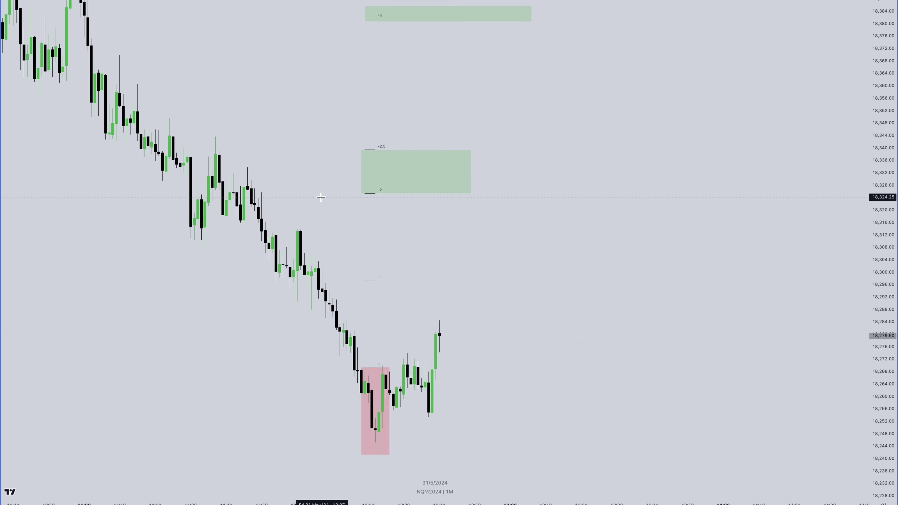
# Extend the green -2 to -2.5 zone (about 18,326–18,339) left over the earlier selloff candles.
pyautogui.click(362, 173)
pyautogui.moveTo(362, 173); pyautogui.dragTo(256, 173)
pyautogui.click(262, 201)
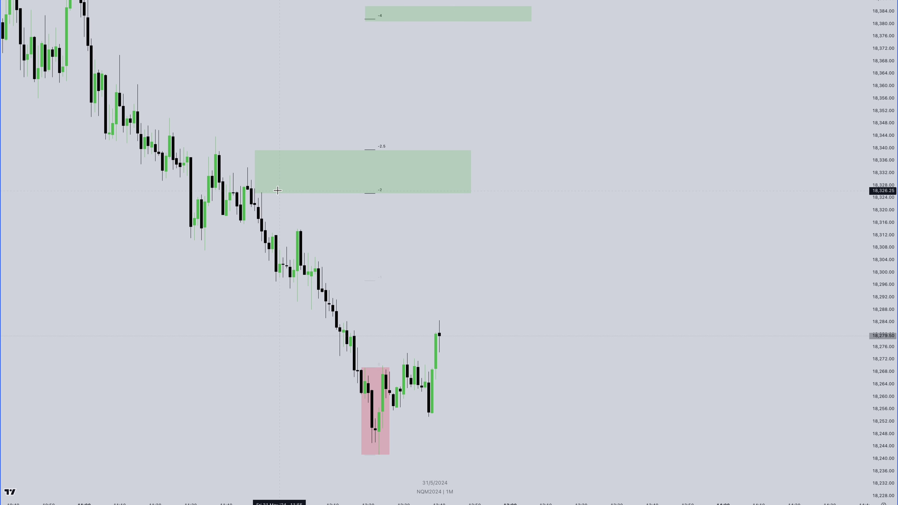
# Pull the green zone's left edge back and mark the fair value gap with an orange box.
pyautogui.moveTo(256, 179); pyautogui.dragTo(351, 179)
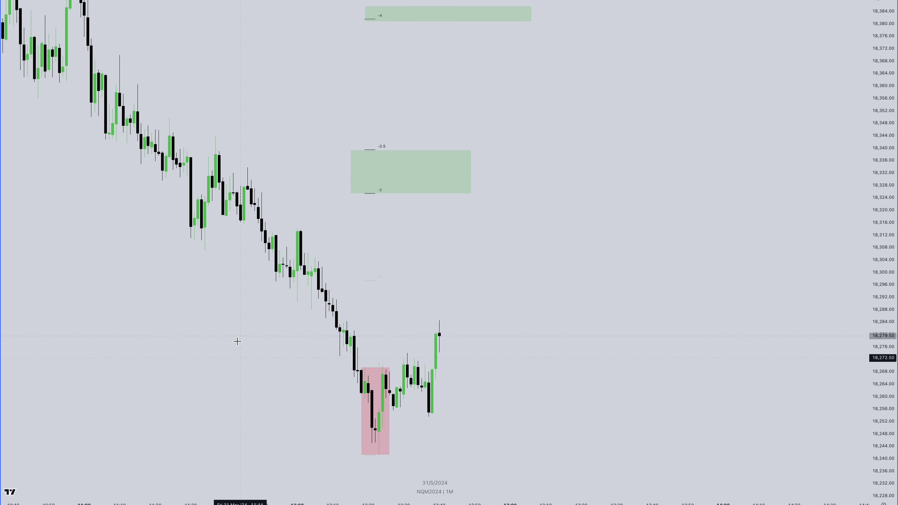
pyautogui.moveTo(401, 403); pyautogui.dragTo(382, 403)
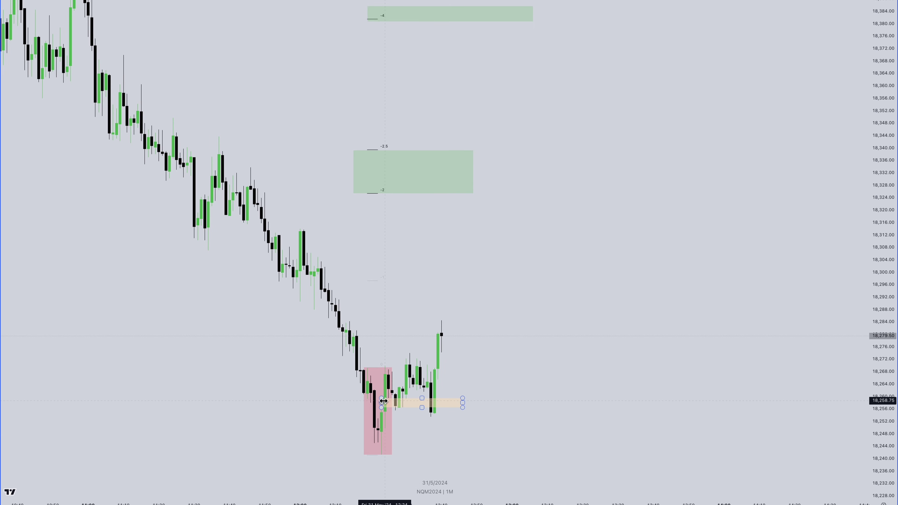
pyautogui.click(485, 405)
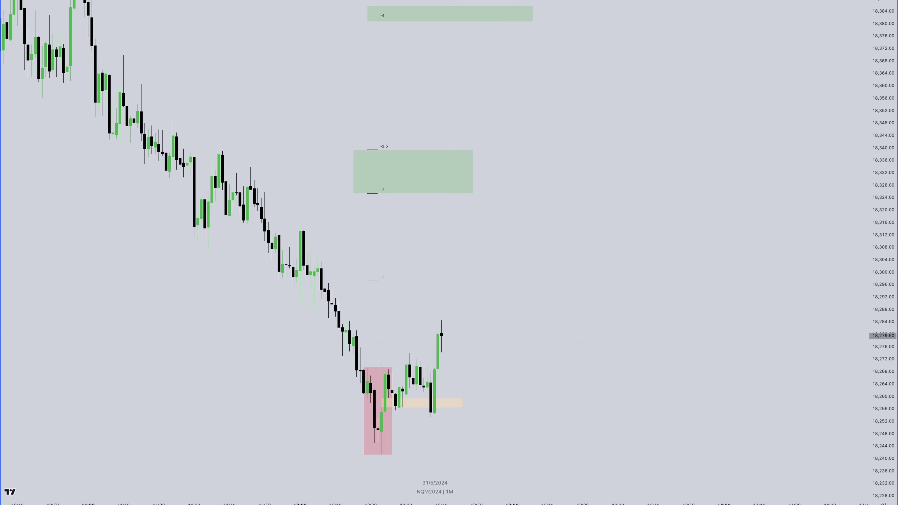
# Place a long at 18,274.50 targeting 18,333.75 with stop 18,254.75, and line the prior swing high.
pyautogui.click(449, 352)
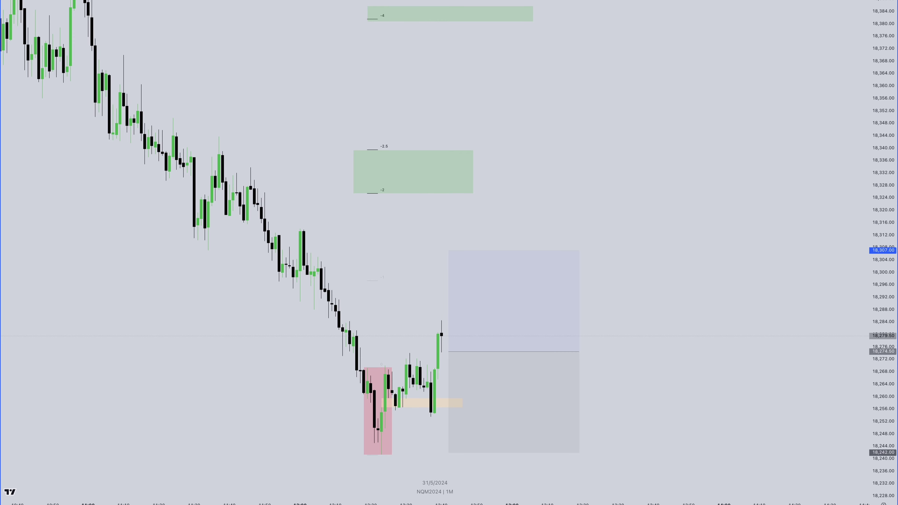
pyautogui.click(247, 168)
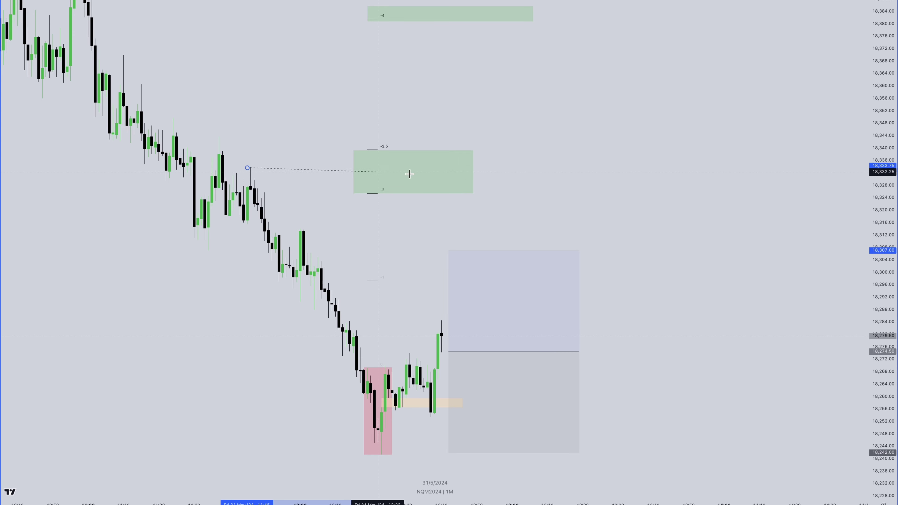
pyautogui.click(580, 173)
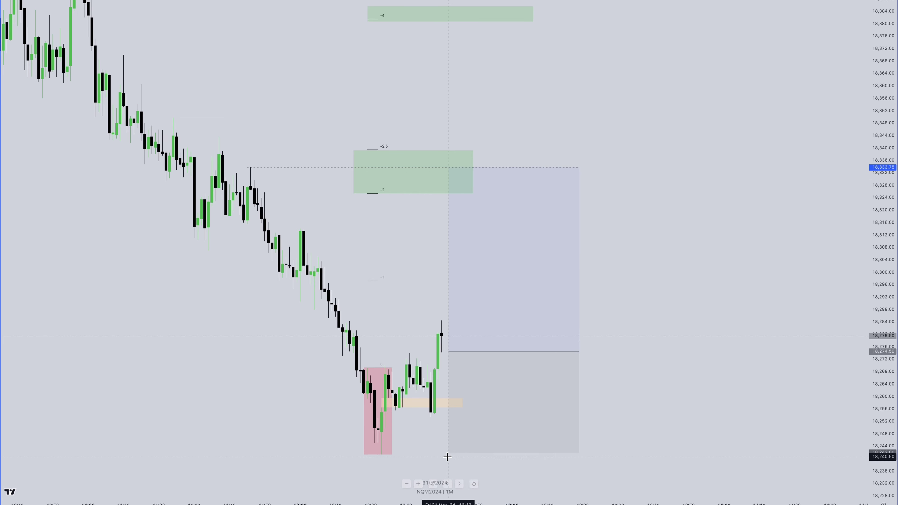
pyautogui.click(449, 452)
pyautogui.moveTo(449, 452); pyautogui.dragTo(451, 413)
pyautogui.click(434, 441)
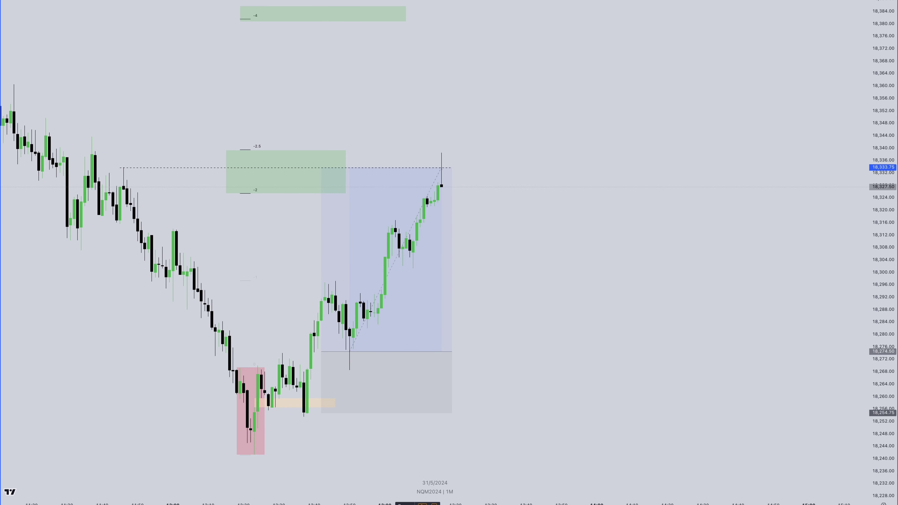
# Mark the new gap with an orange box and extend the green -2 to -2.5 zone right past the target.
pyautogui.scroll(-1, 486, 407)
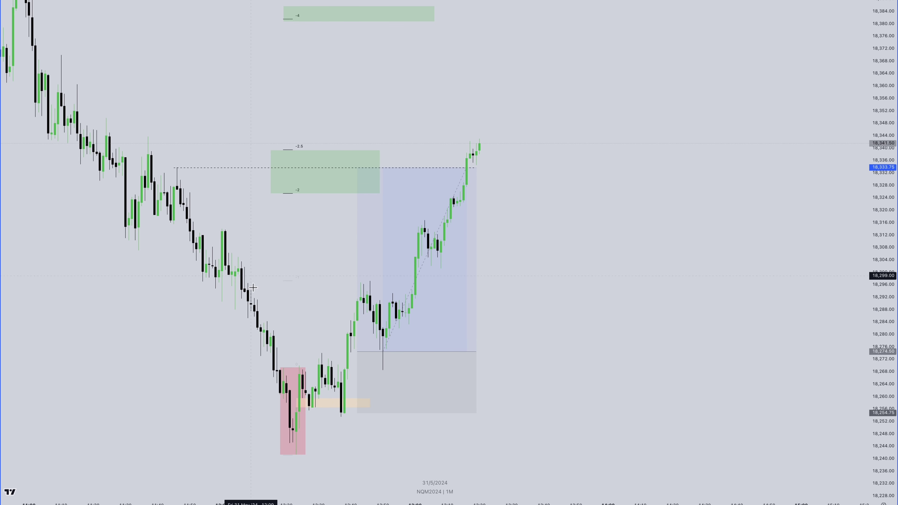
pyautogui.click(409, 289)
pyautogui.click(460, 268)
pyautogui.press('Escape')
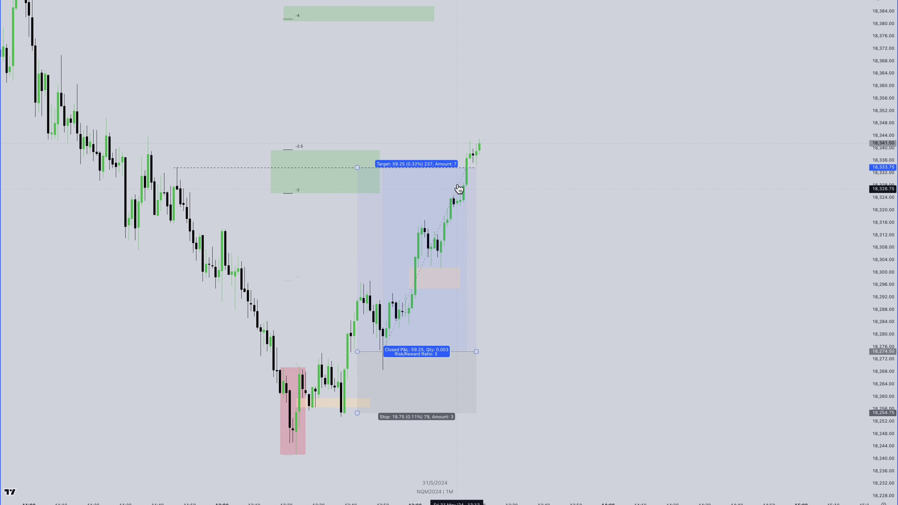
pyautogui.click(383, 172)
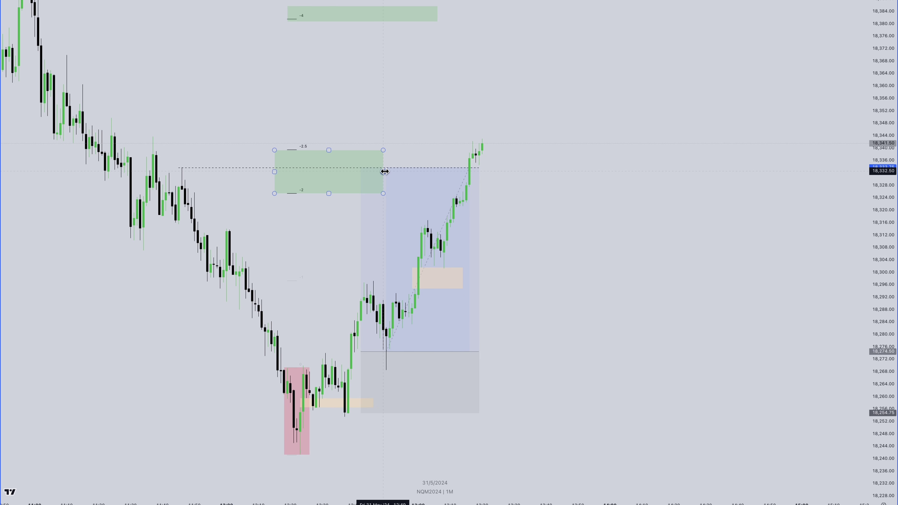
pyautogui.moveTo(384, 172); pyautogui.dragTo(514, 172)
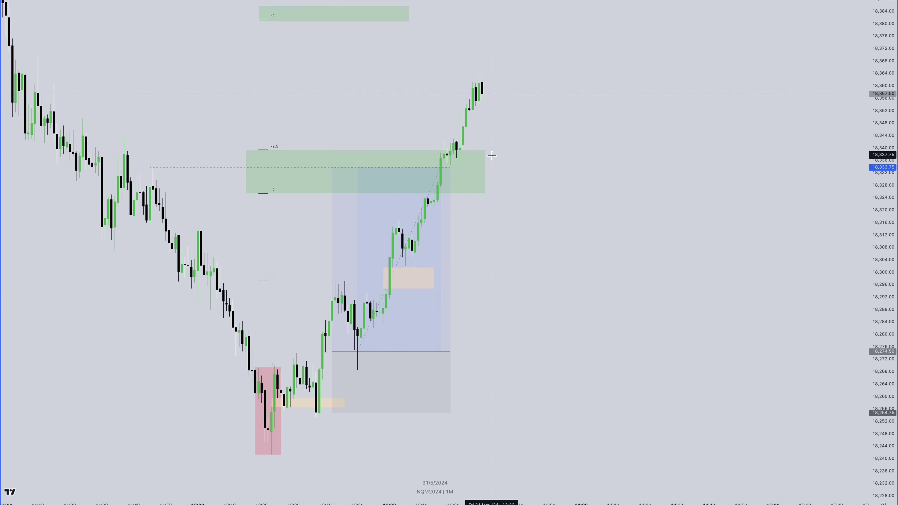
# Stretch the green -4 box further right, then draw a wide and a thin orange zone above price.
pyautogui.moveTo(409, 14); pyautogui.dragTo(588, 15)
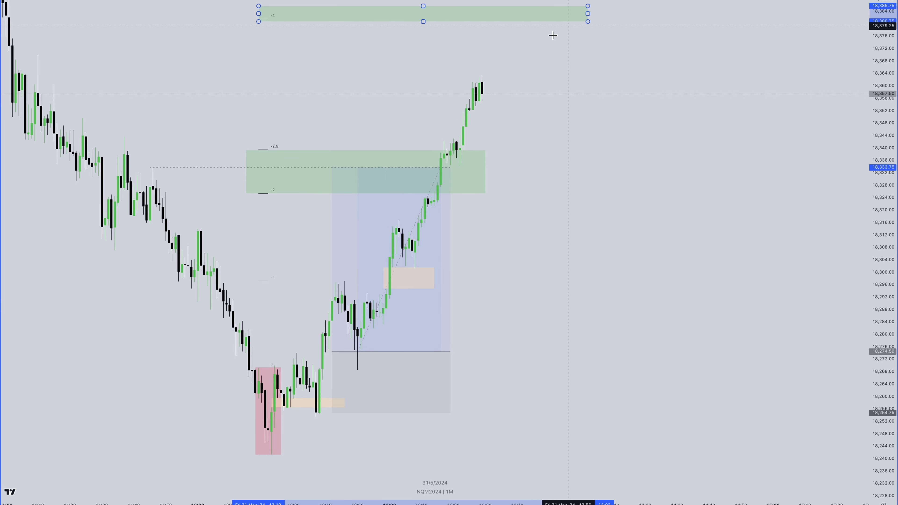
pyautogui.click(553, 35)
pyautogui.scroll(-3, 532, 72)
pyautogui.moveTo(393, 58); pyautogui.dragTo(459, 194)
pyautogui.scroll(2, 179, 141)
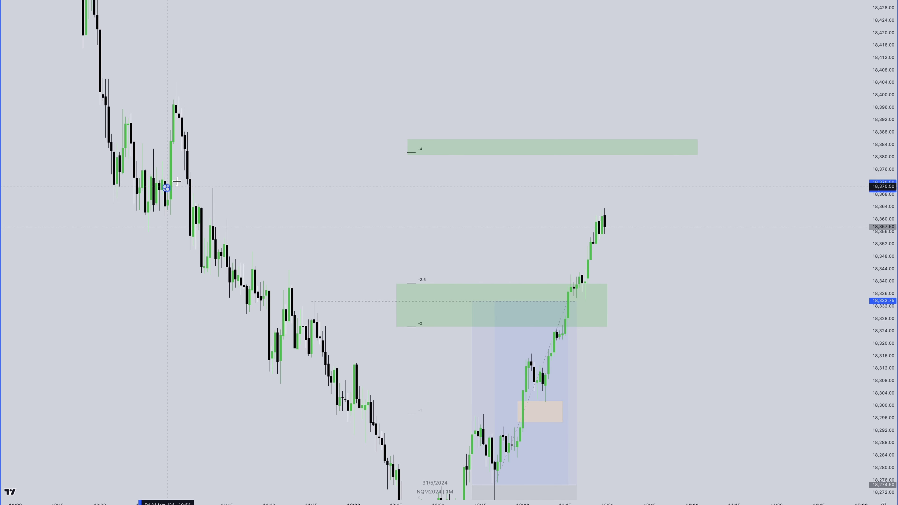
pyautogui.moveTo(165, 189); pyautogui.dragTo(755, 145)
pyautogui.click(300, 442)
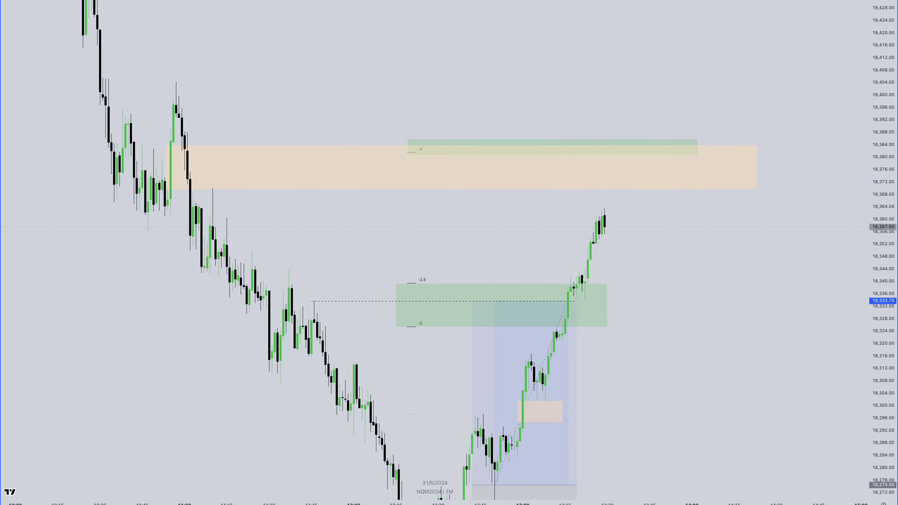
pyautogui.moveTo(167, 117)
pyautogui.mouseDown()
pyautogui.moveTo(572, 136)
pyautogui.moveTo(736, 131)
pyautogui.mouseUp()
# Replay more candles and extend the green -2/-2.5 zone further right.
pyautogui.scroll(1, 712, 138)
pyautogui.click(418, 504)
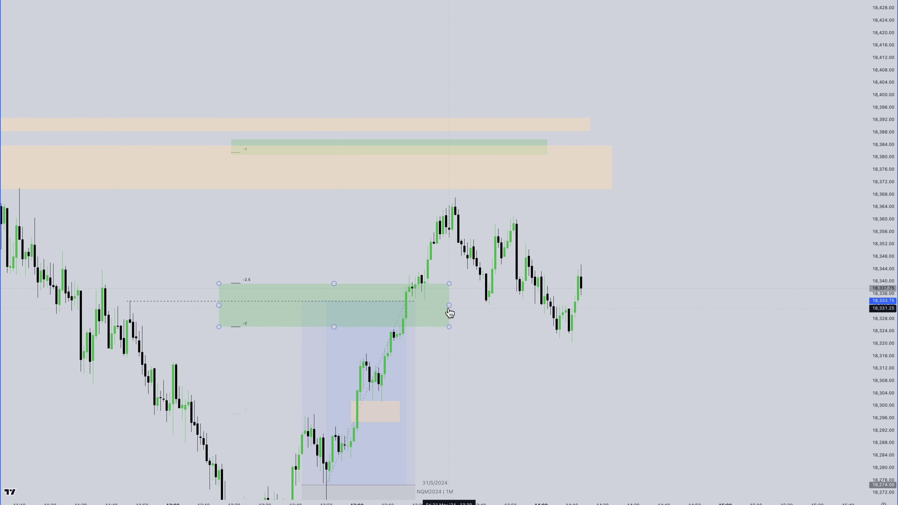
pyautogui.moveTo(449, 307); pyautogui.dragTo(587, 301)
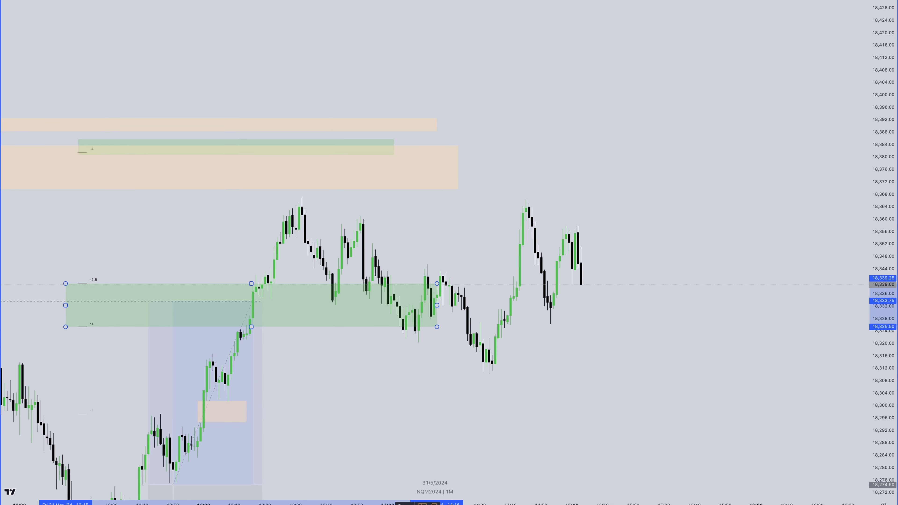
# Stretch the green -4 target box right to the newest candles that tagged it.
pyautogui.scroll(-2, 392, 283)
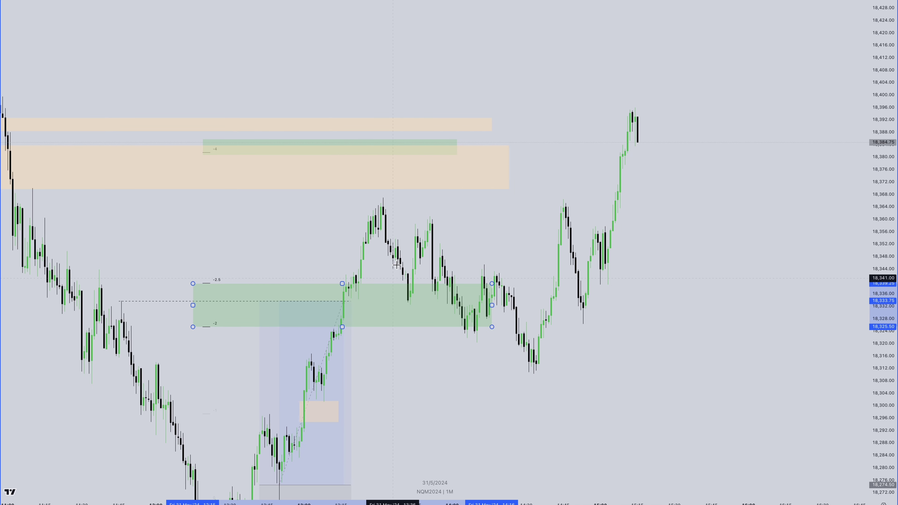
pyautogui.moveTo(458, 146); pyautogui.dragTo(652, 153)
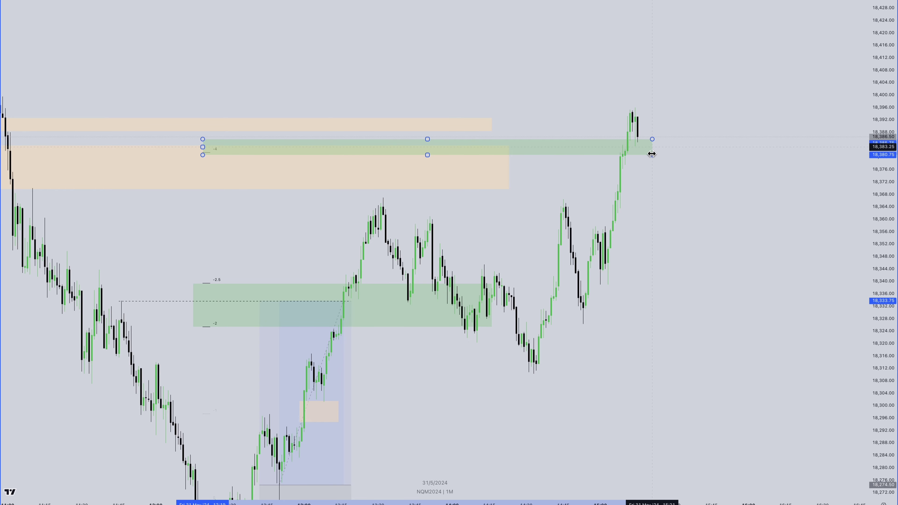
pyautogui.click(644, 263)
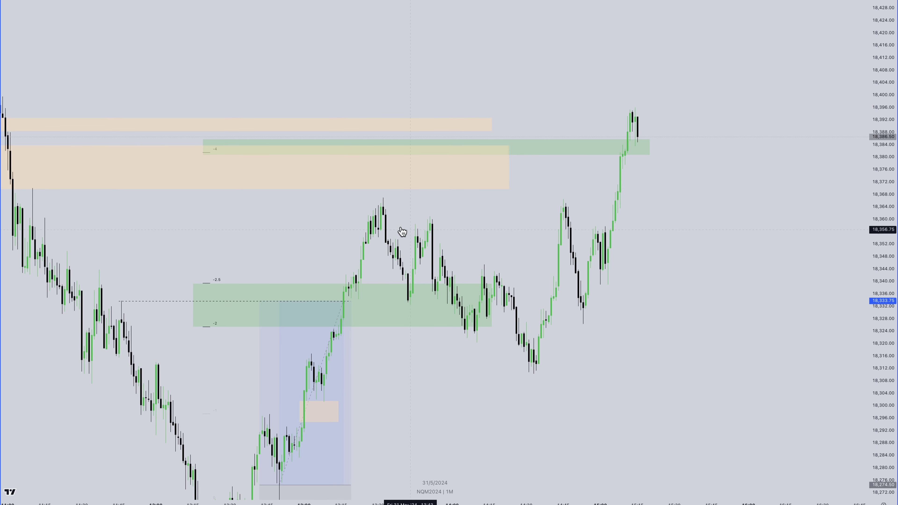
pyautogui.moveTo(650, 147); pyautogui.dragTo(657, 148)
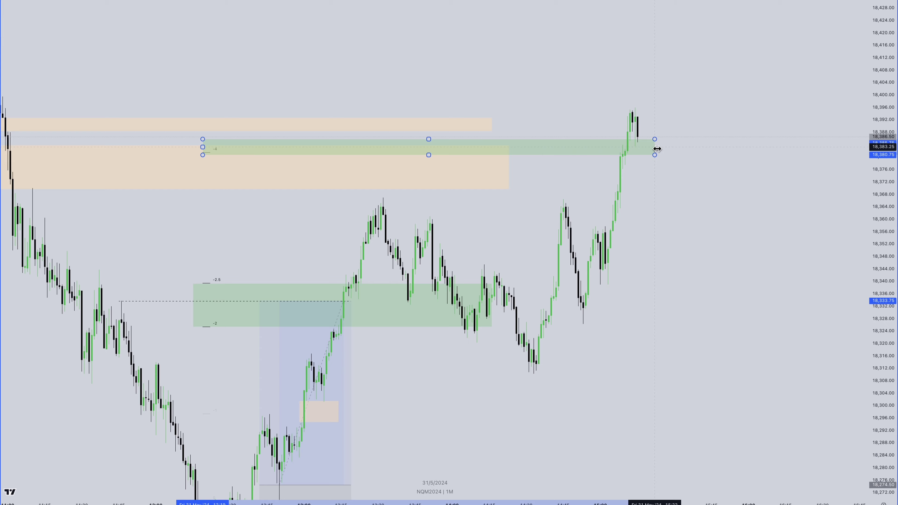
pyautogui.click(677, 166)
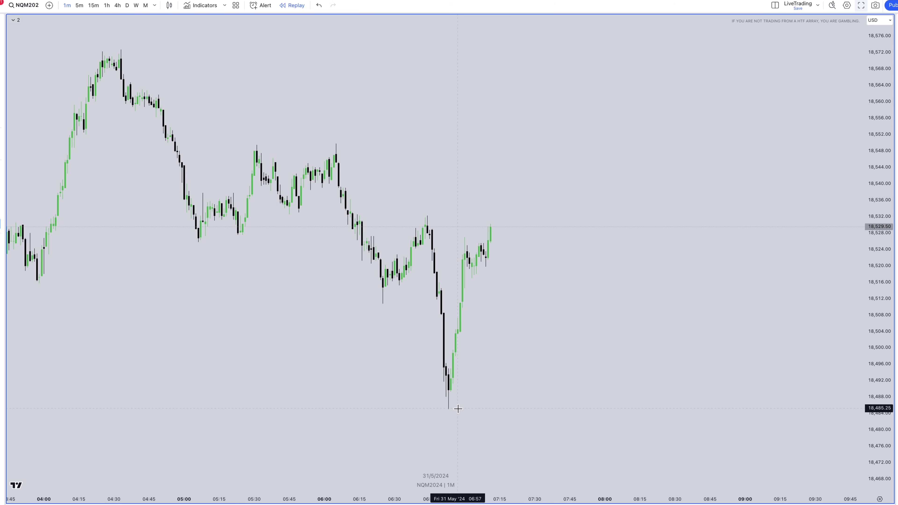
# Box the sharp drop around 06:45, from about 18,532 to 18,484, as a pink Manipulation leg.
pyautogui.moveTo(426, 216)
pyautogui.mouseDown()
pyautogui.moveTo(475, 416)
pyautogui.moveTo(451, 415)
pyautogui.mouseUp()
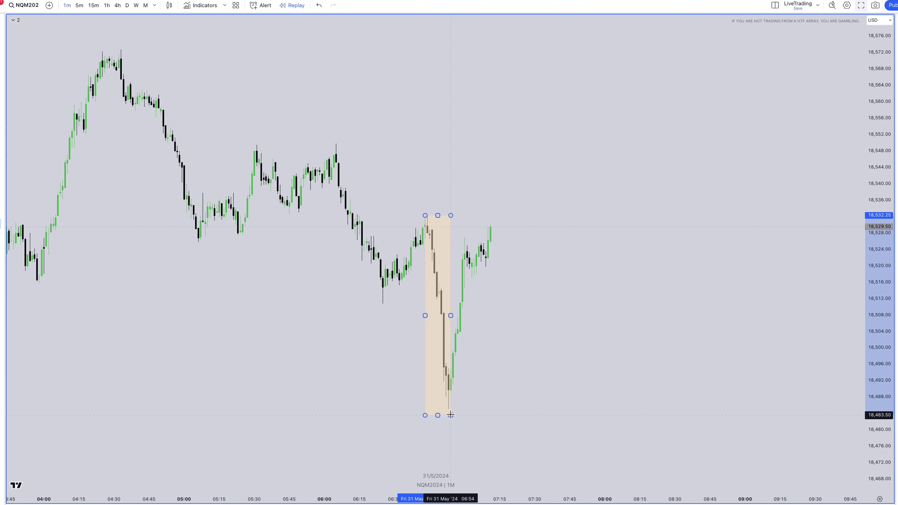
pyautogui.click(450, 411)
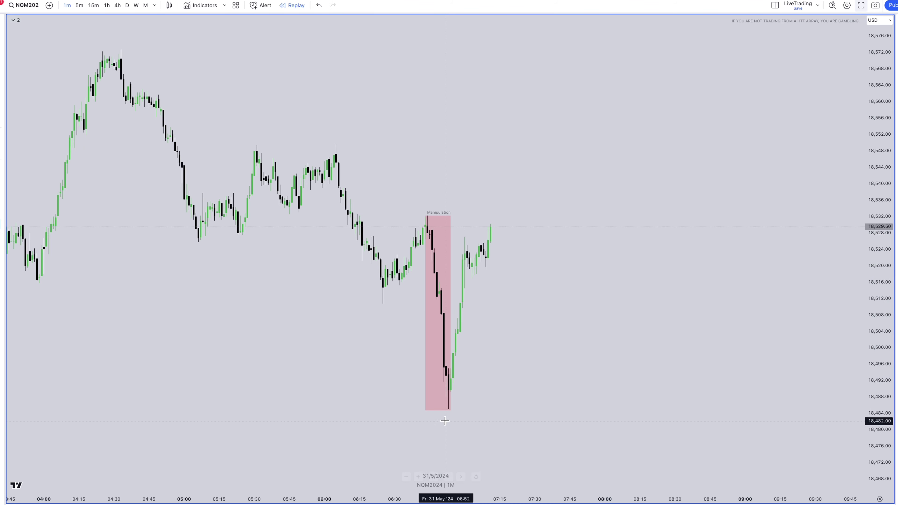
# Fit a Fib extension from the Manipulation box's bottom to its top and shade the -2 to -2.5 band green.
pyautogui.moveTo(442, 410); pyautogui.dragTo(427, 221)
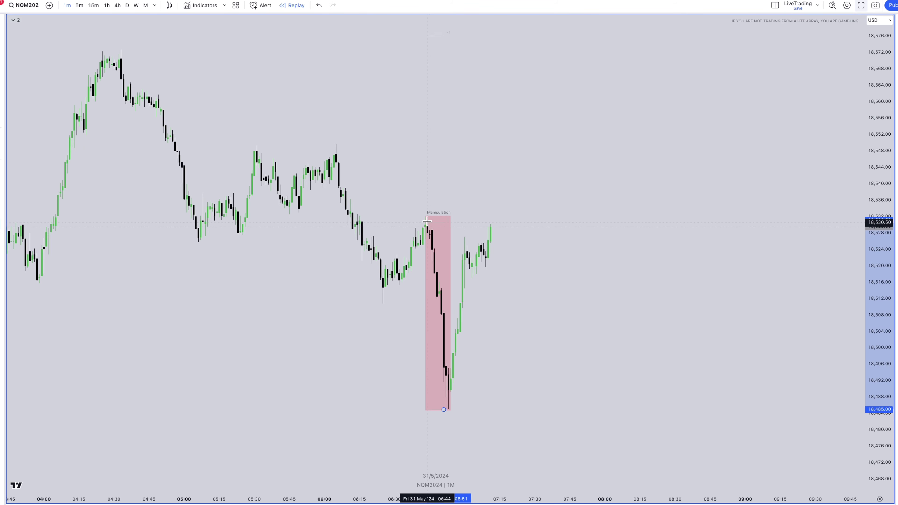
pyautogui.click(427, 217)
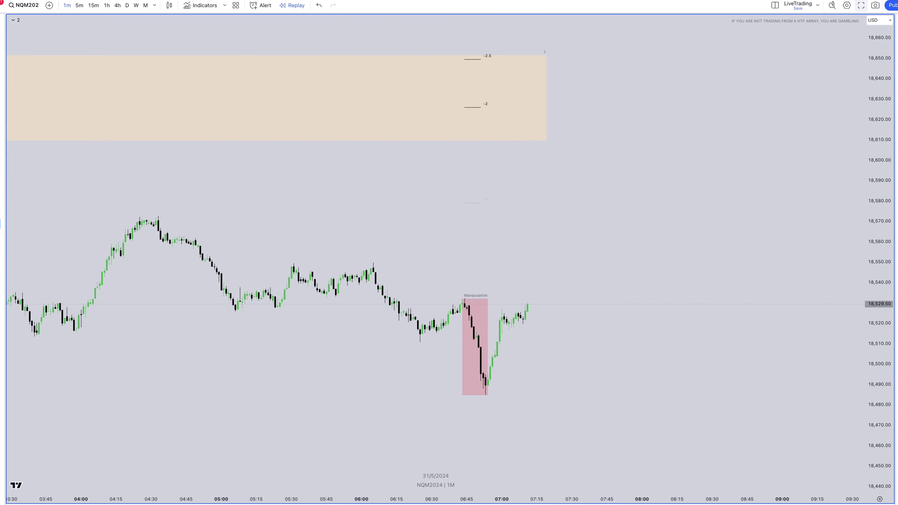
pyautogui.moveTo(466, 60); pyautogui.dragTo(647, 106)
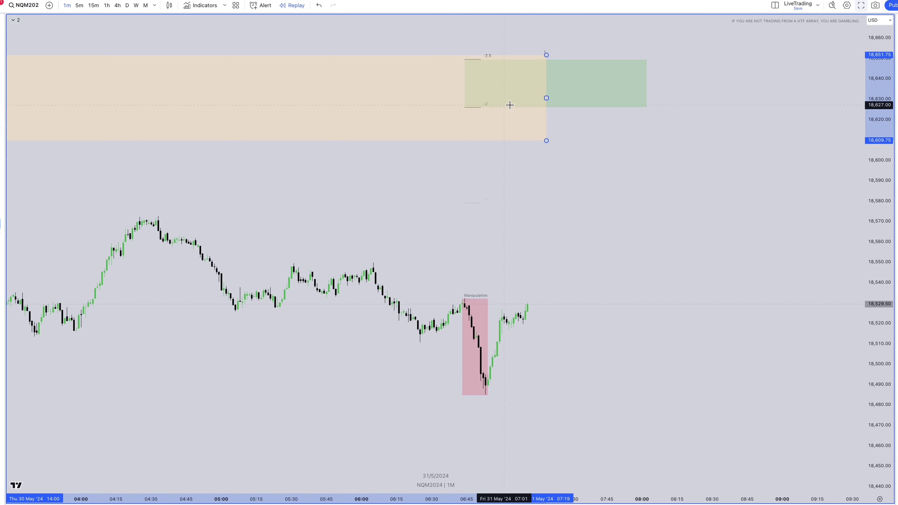
pyautogui.scroll(3, 595, 238)
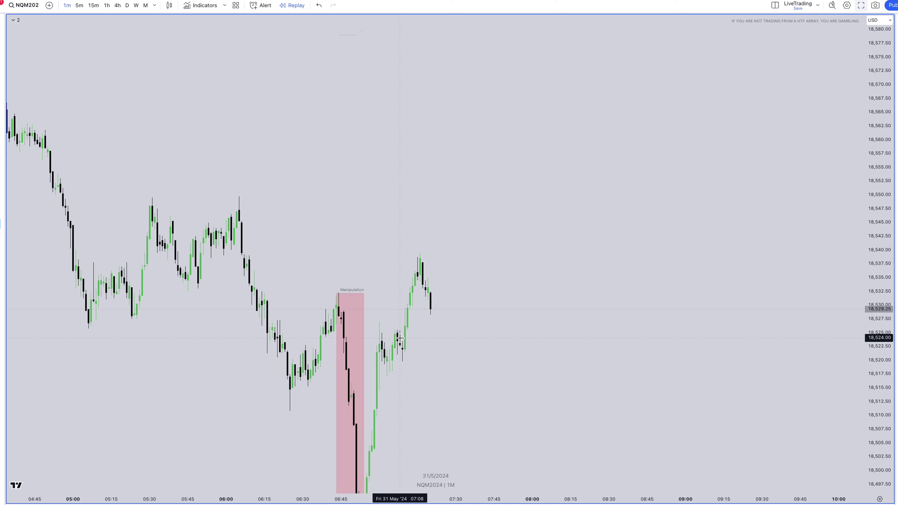
# Box the new price gap and apply the saved FVG style to it.
pyautogui.click(402, 340)
pyautogui.moveTo(430, 330); pyautogui.dragTo(454, 329)
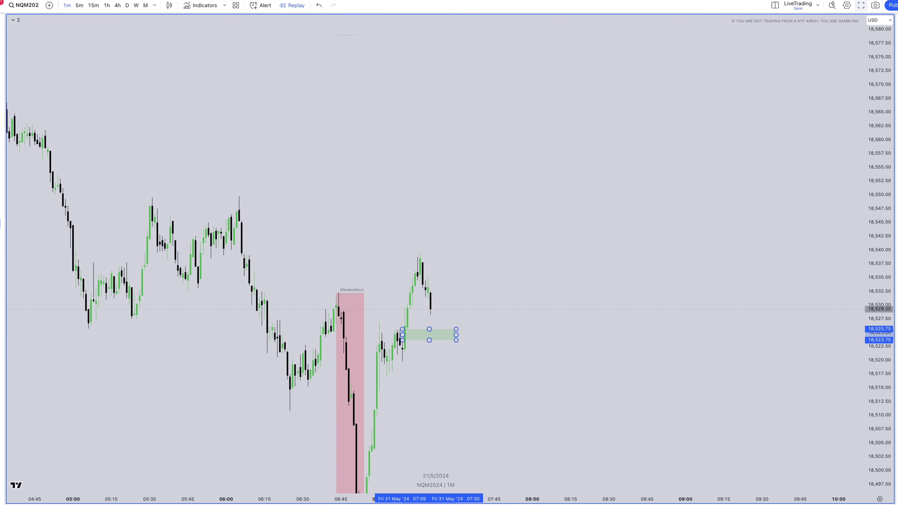
pyautogui.click(542, 504)
pyautogui.click(557, 426)
pyautogui.click(551, 426)
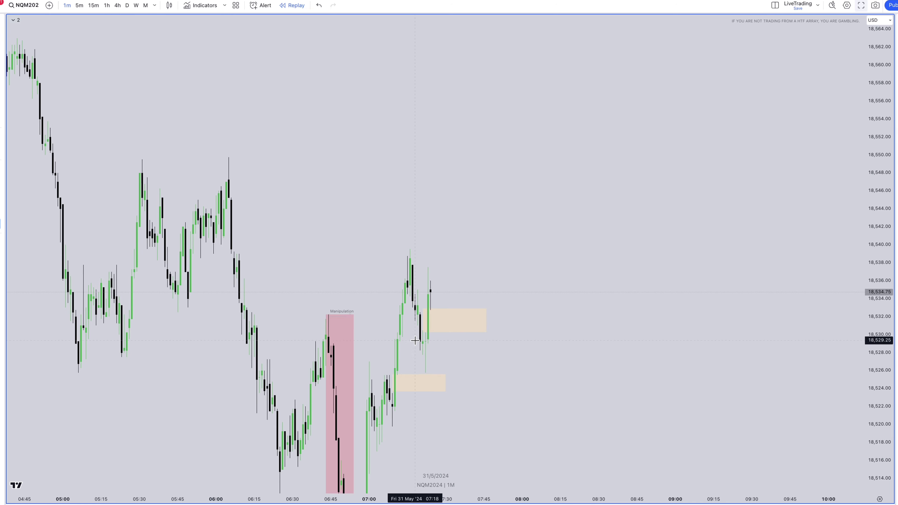
# Place a long from 18,533 with target about 18,624.75 and stop at 18,503.
pyautogui.click(438, 308)
pyautogui.moveTo(872, 172); pyautogui.dragTo(872, 360)
pyautogui.scroll(-2, 666, 227)
pyautogui.moveTo(872, 151); pyautogui.dragTo(872, 318)
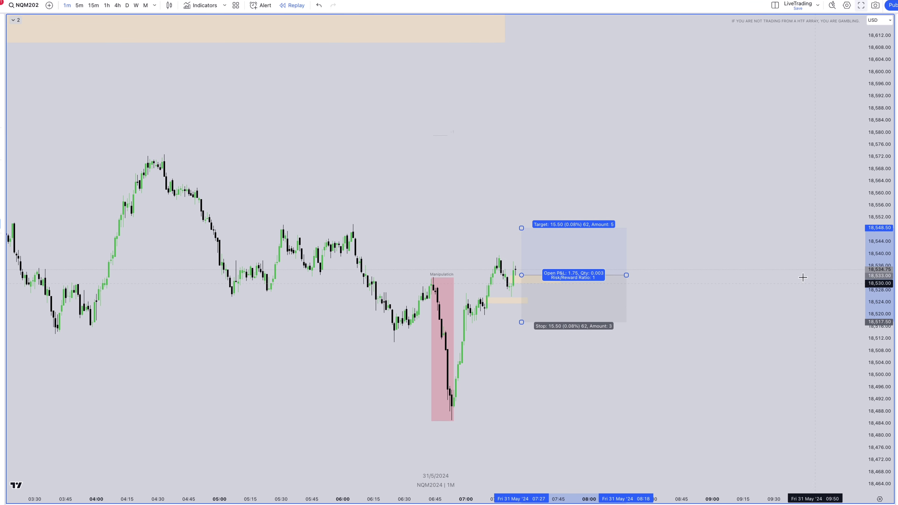
pyautogui.moveTo(631, 147); pyautogui.dragTo(642, 254)
pyautogui.moveTo(532, 337); pyautogui.dragTo(532, 106)
pyautogui.moveTo(553, 417); pyautogui.dragTo(511, 367)
pyautogui.click(439, 328)
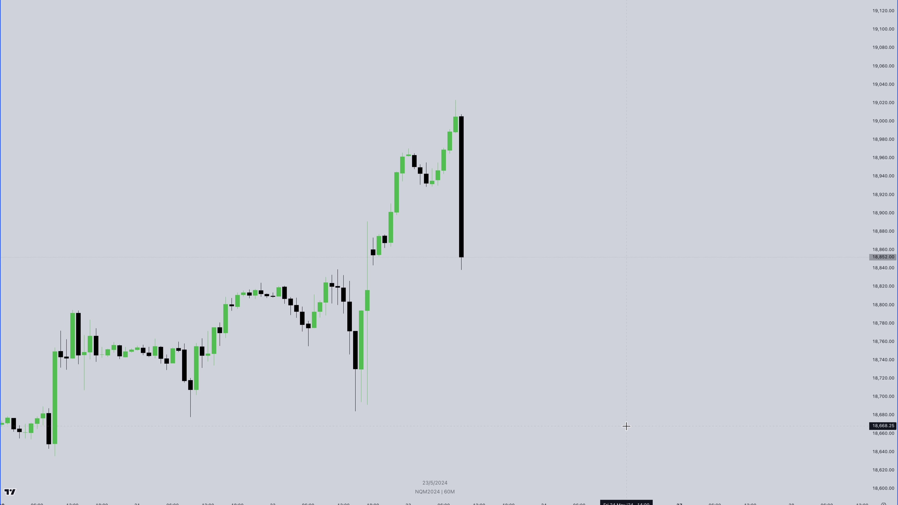
# Box the hourly rally as Manipulation and project a Fib extension downward from its low.
pyautogui.scroll(-1, 541, 312)
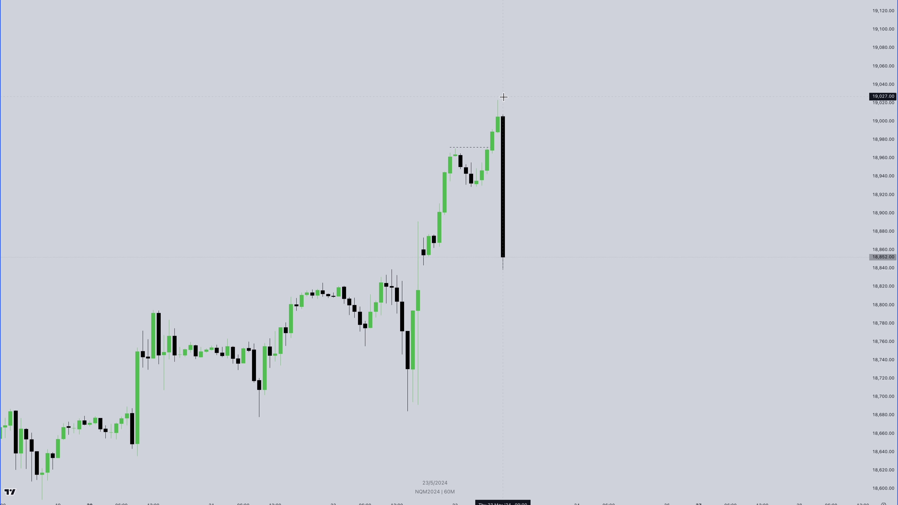
pyautogui.click(466, 188)
pyautogui.click(503, 98)
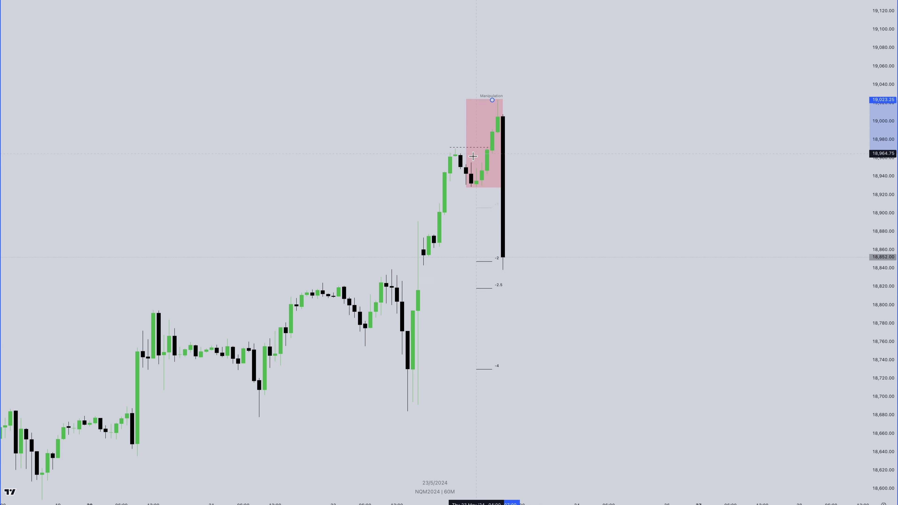
pyautogui.click(469, 187)
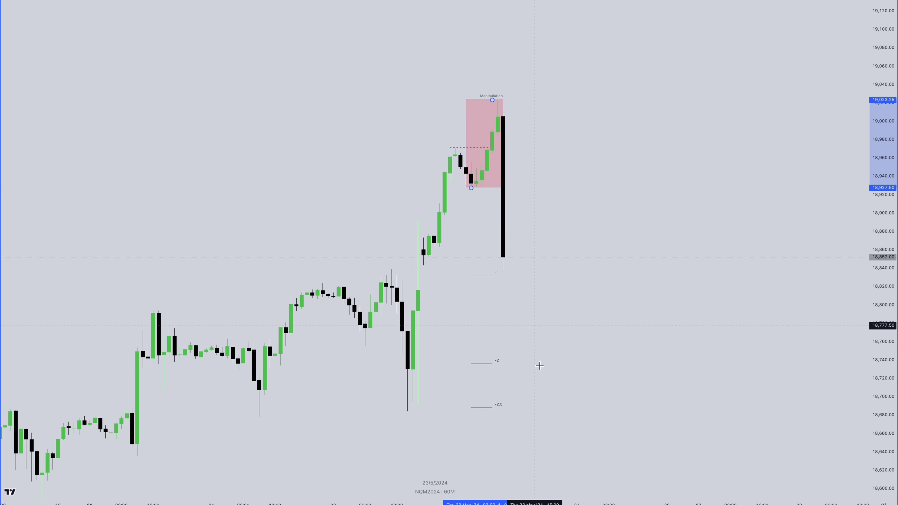
pyautogui.click(573, 378)
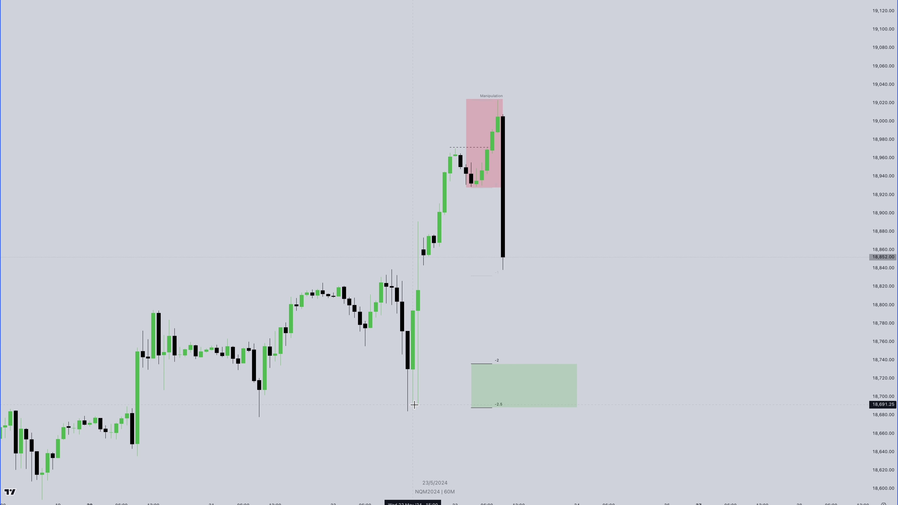
# Draw dashed lines marking the old low and the candle low.
pyautogui.click(592, 400)
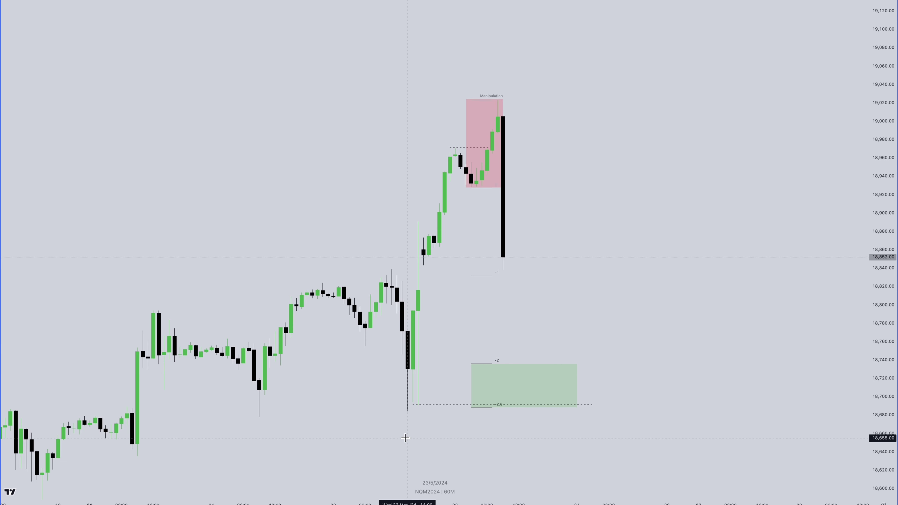
pyautogui.click(414, 412)
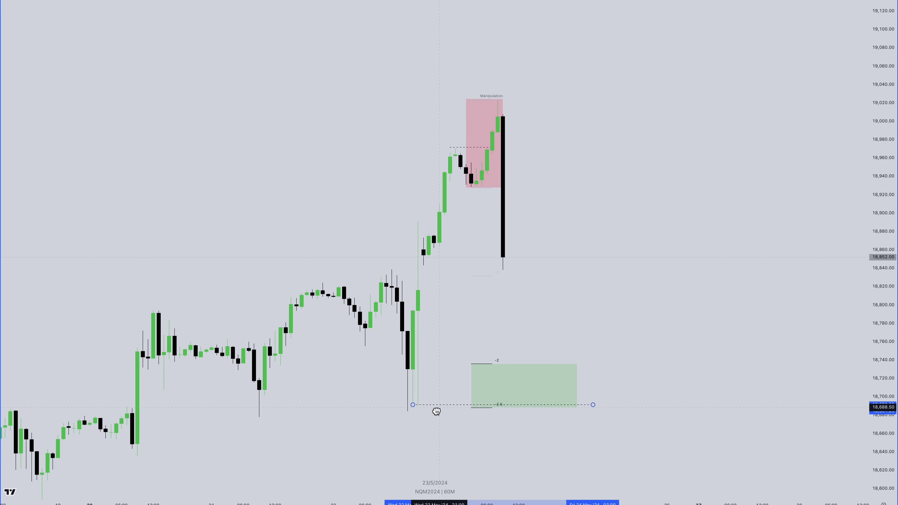
pyautogui.click(593, 412)
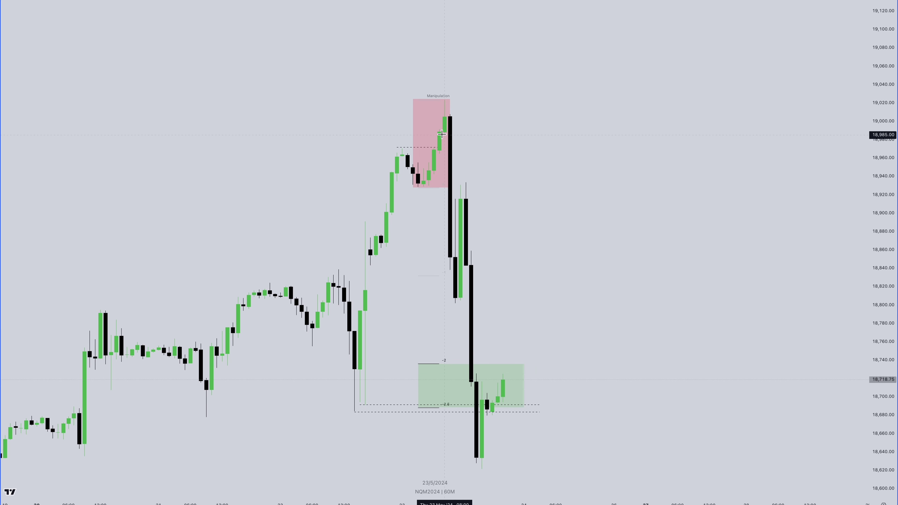
# Draw a green box just right of the Manipulation box.
pyautogui.moveTo(442, 134)
pyautogui.mouseDown()
pyautogui.moveTo(456, 157)
pyautogui.moveTo(514, 197)
pyautogui.mouseUp()
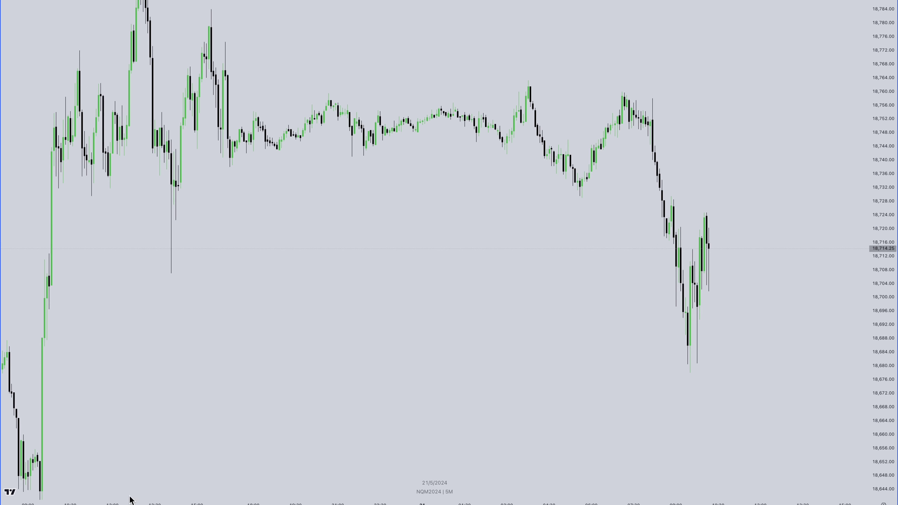
# Draw a peach zone from about 18,653 to 18,684 across the chart, then deselect it.
pyautogui.moveTo(41, 458)
pyautogui.mouseDown()
pyautogui.moveTo(758, 337)
pyautogui.moveTo(777, 346)
pyautogui.mouseUp()
pyautogui.click(774, 320)
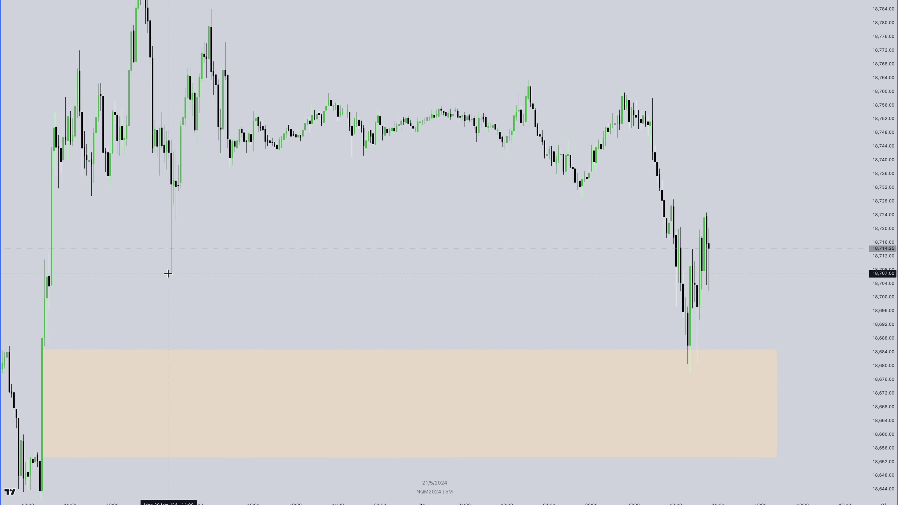
pyautogui.scroll(5, 698, 287)
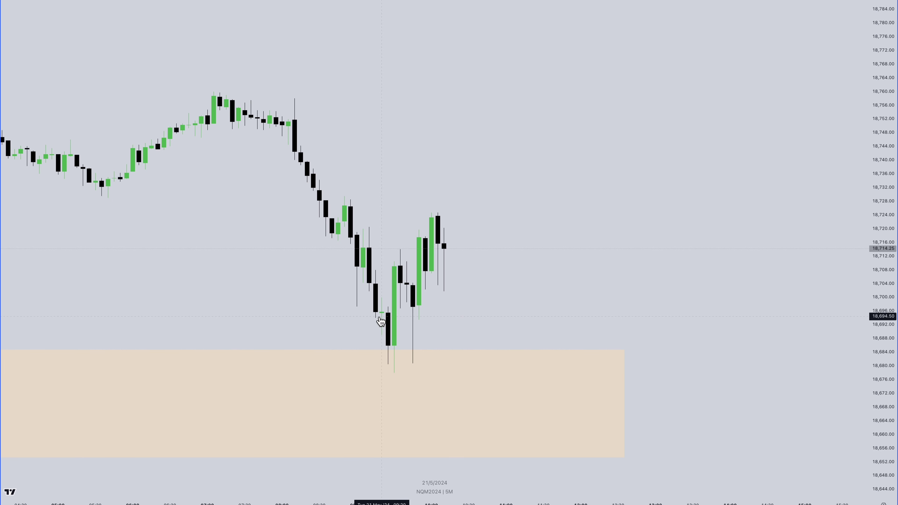
pyautogui.moveTo(434, 484)
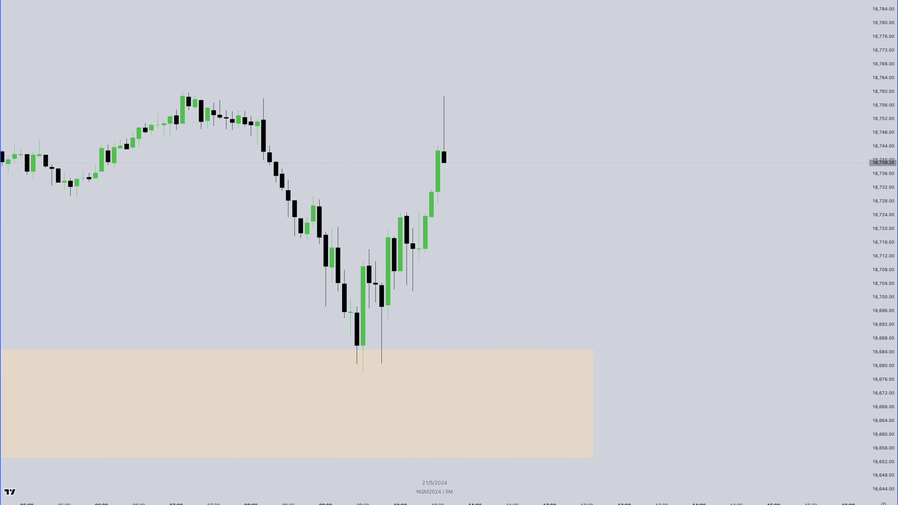
pyautogui.scroll(-3, 395, 411)
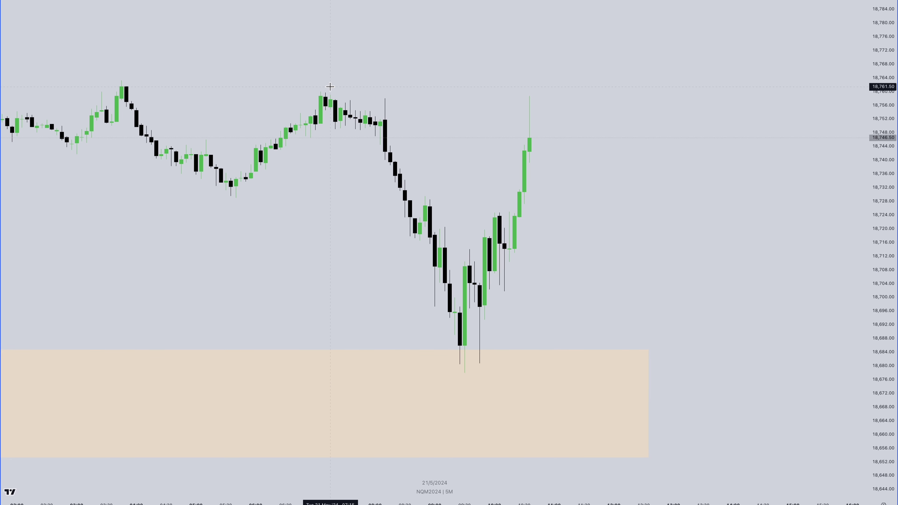
pyautogui.scroll(-3, 439, 123)
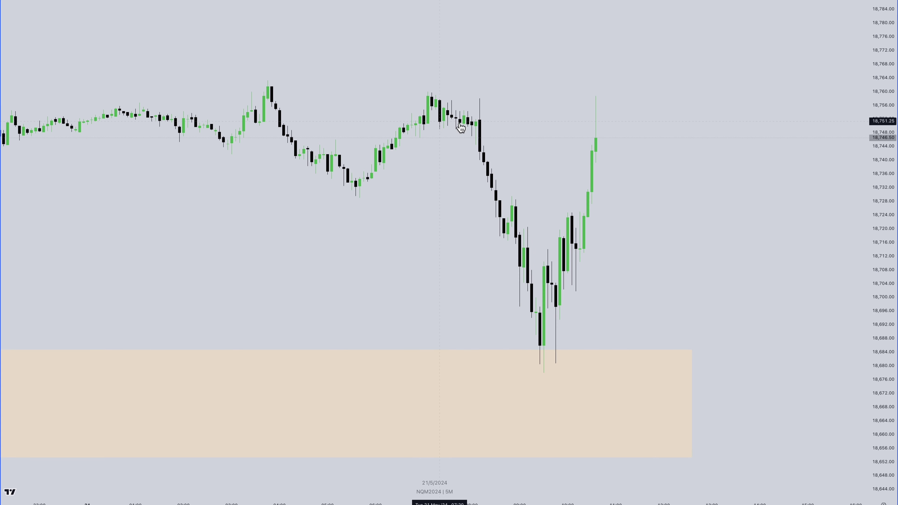
pyautogui.scroll(3, 608, 283)
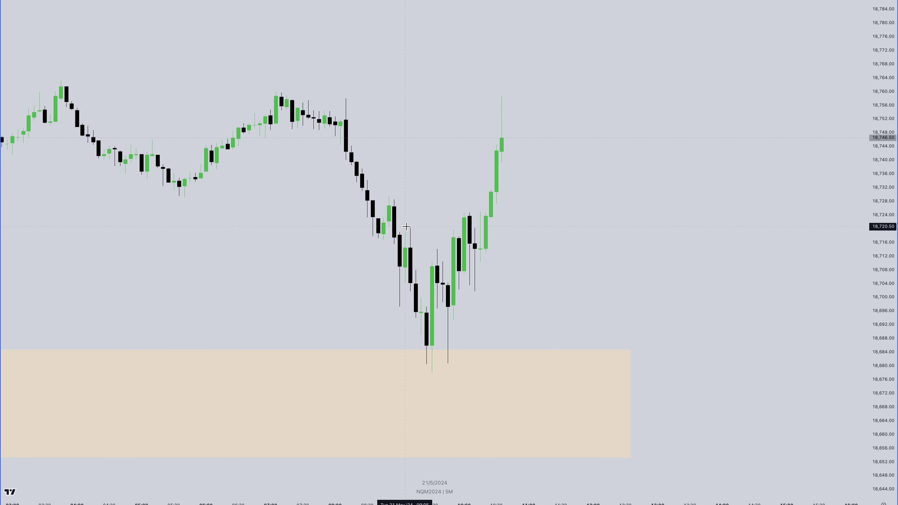
# Anchor a Fib at the 18,677.75 low and fix it at the 18,720.50 high.
pyautogui.click(431, 373)
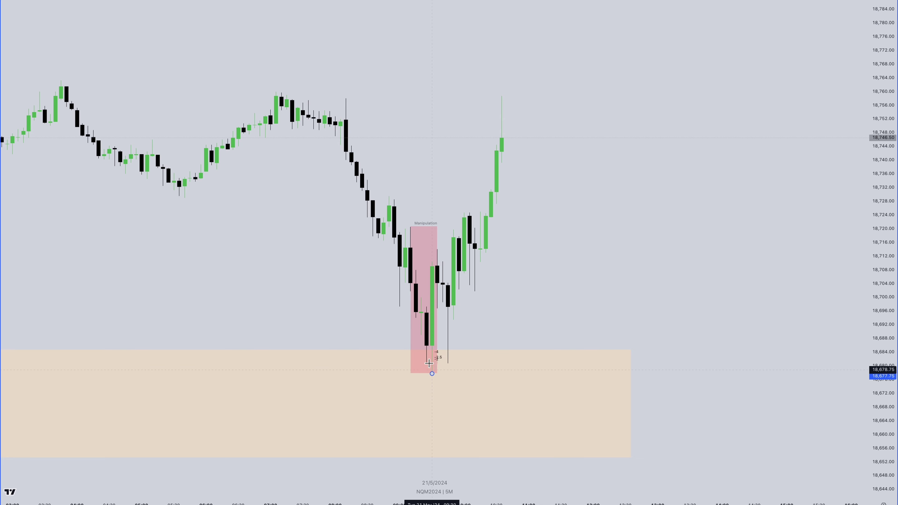
pyautogui.click(430, 363)
pyautogui.click(410, 227)
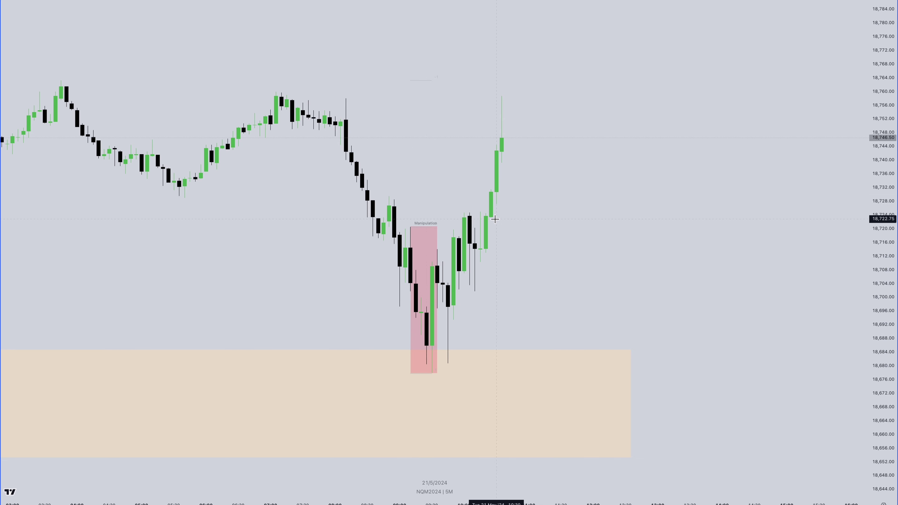
pyautogui.scroll(-3, 452, 128)
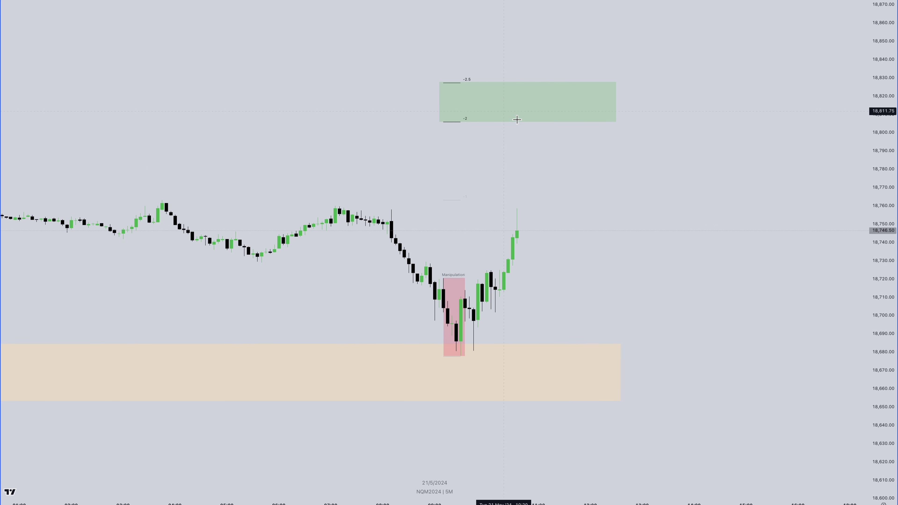
pyautogui.scroll(2, 452, 353)
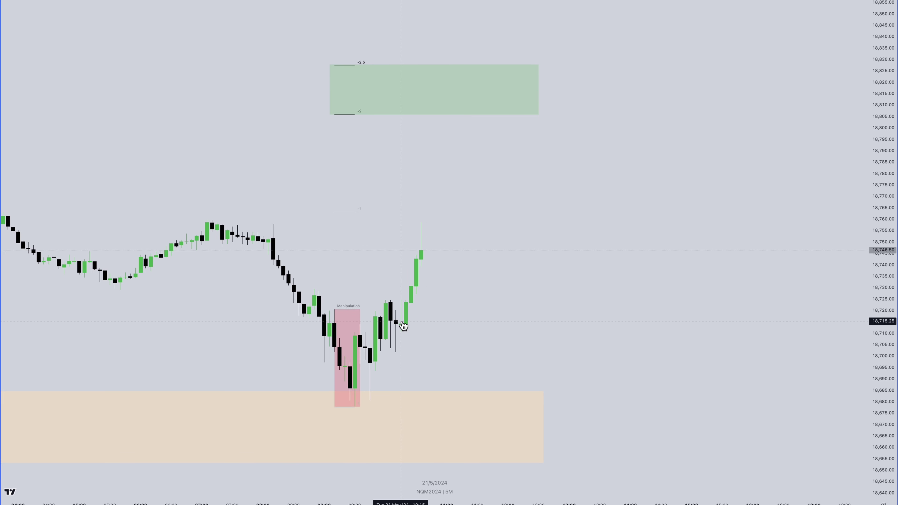
# Draw a small rectangle over the fair value gap with Alt+Shift+R.
pyautogui.hotkey('alt', 'shift', 'r')
pyautogui.click(406, 299)
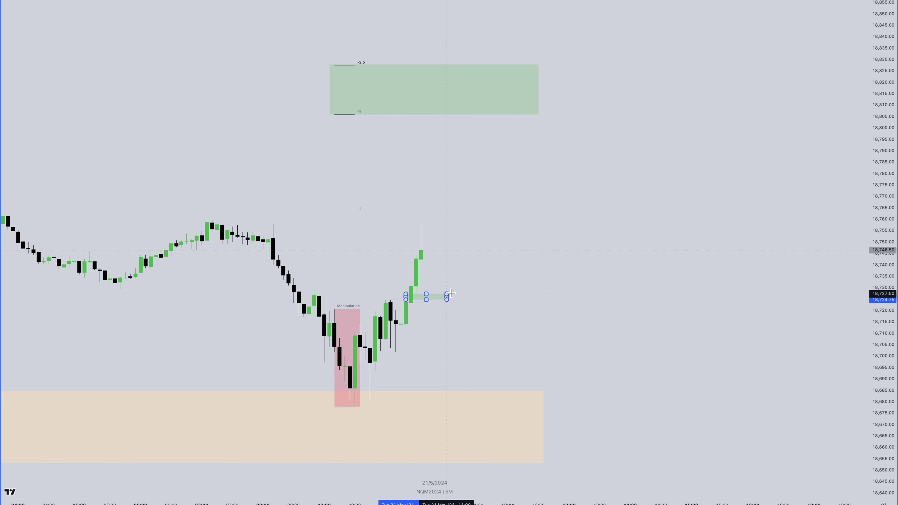
pyautogui.click(453, 294)
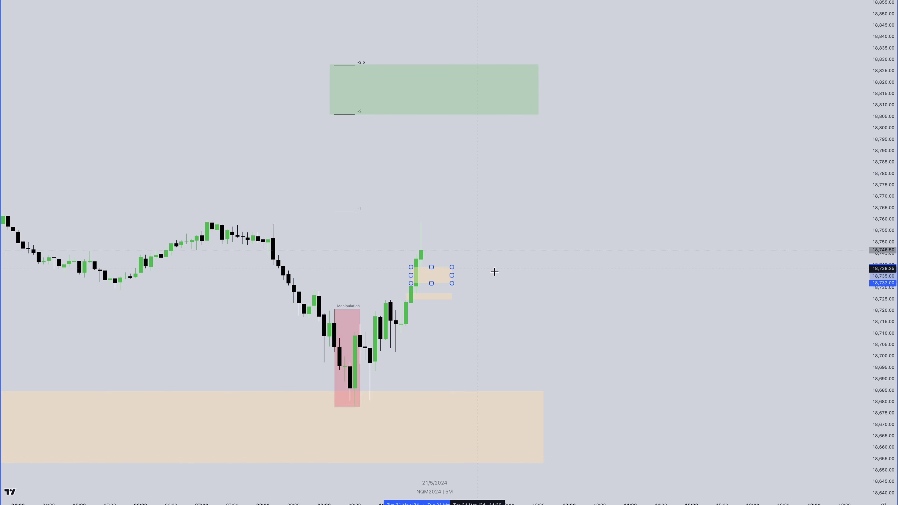
pyautogui.click(494, 271)
# Place a long from 18,739 with its target raised to 18,806 at the -2 level.
pyautogui.click(426, 267)
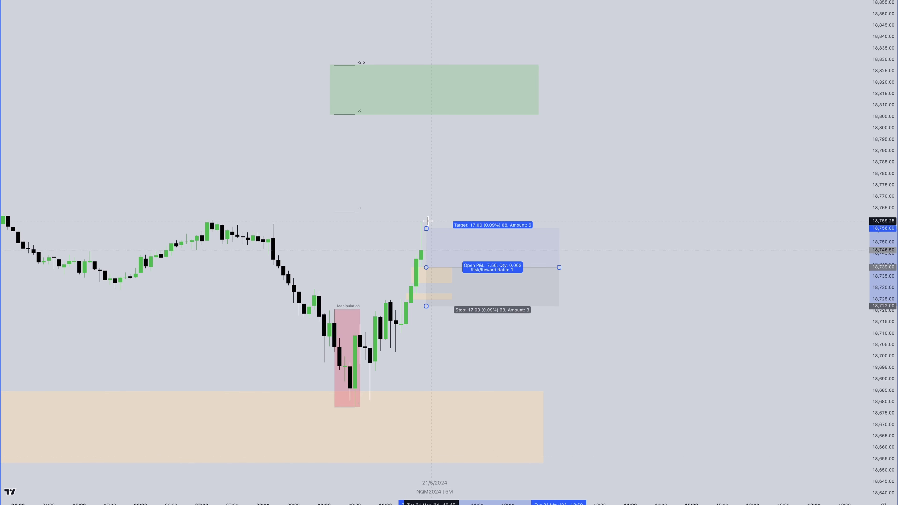
pyautogui.moveTo(427, 229); pyautogui.dragTo(427, 114)
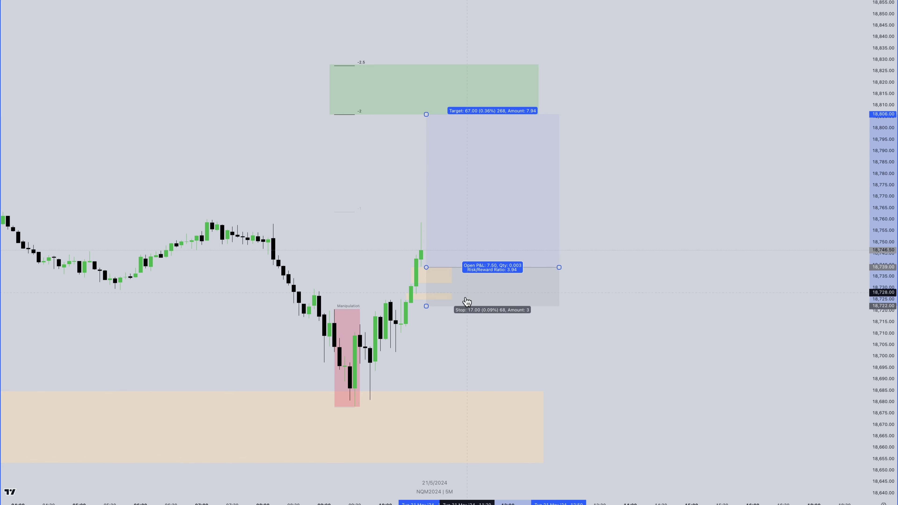
pyautogui.hscroll(-5, 317, 172)
pyautogui.scroll(-10, 317, 172)
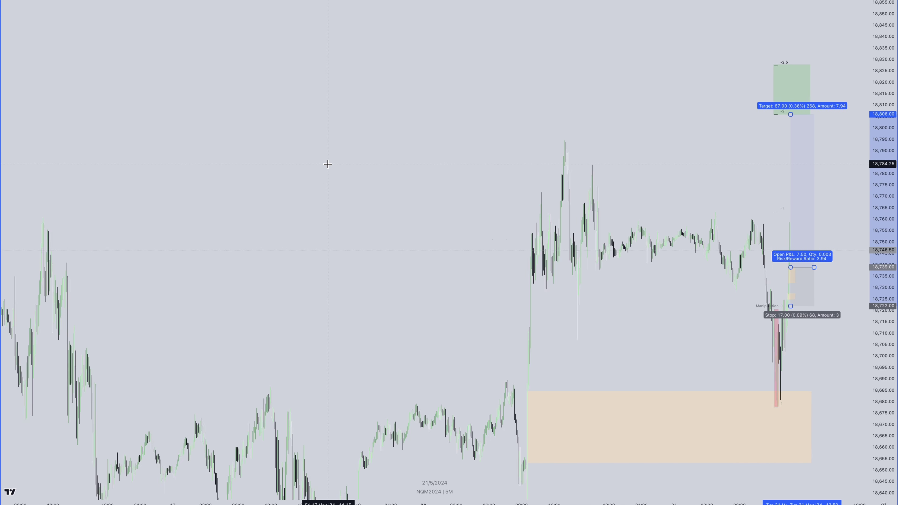
pyautogui.scroll(-8, 328, 164)
pyautogui.scroll(12, 328, 164)
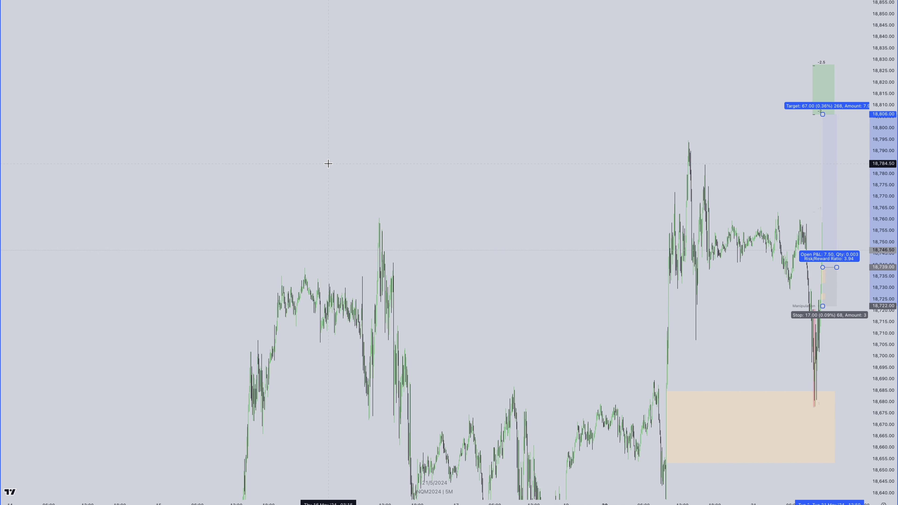
pyautogui.scroll(5, 328, 163)
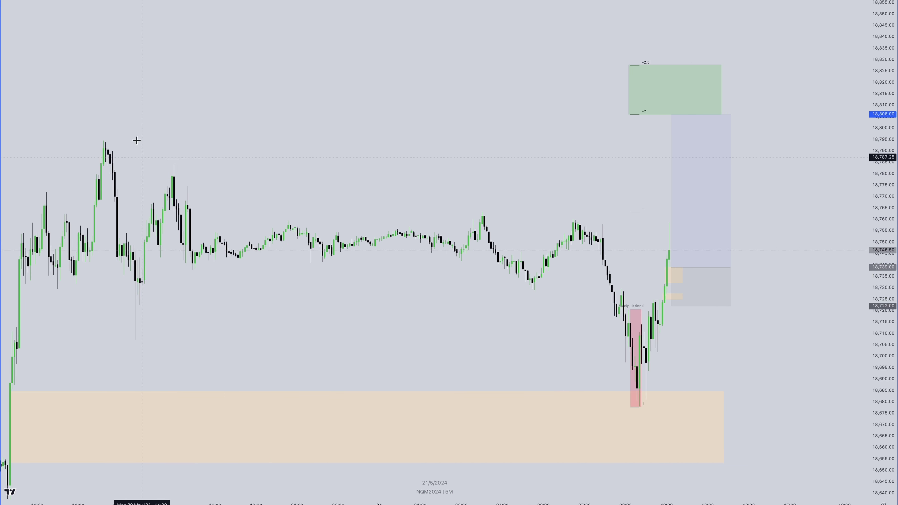
# Draw a dashed line at the 18,794.50 high and lower the long's stop to 18,716.75.
pyautogui.click(103, 141)
pyautogui.click(683, 141)
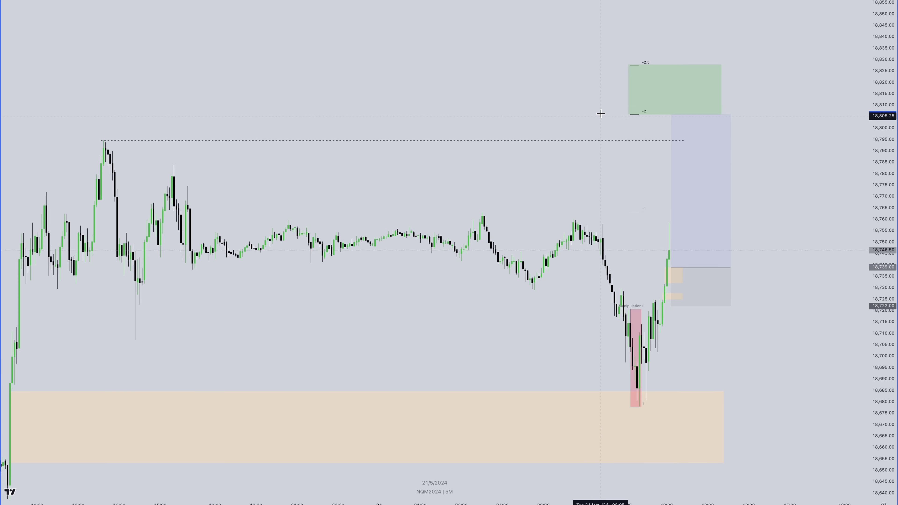
pyautogui.scroll(-2, 647, 144)
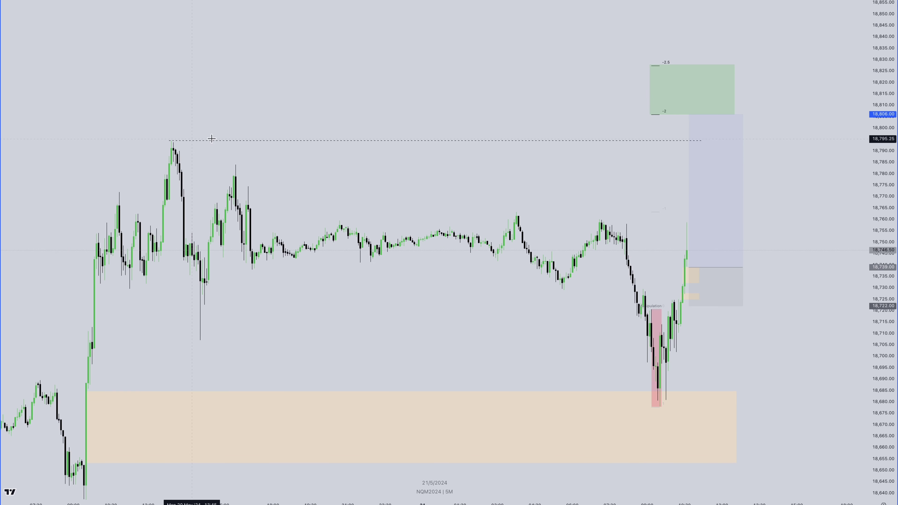
pyautogui.scroll(2, 212, 138)
pyautogui.moveTo(652, 306)
pyautogui.mouseDown()
pyautogui.moveTo(654, 356)
pyautogui.moveTo(654, 318)
pyautogui.mouseUp()
pyautogui.scroll(2, 422, 490)
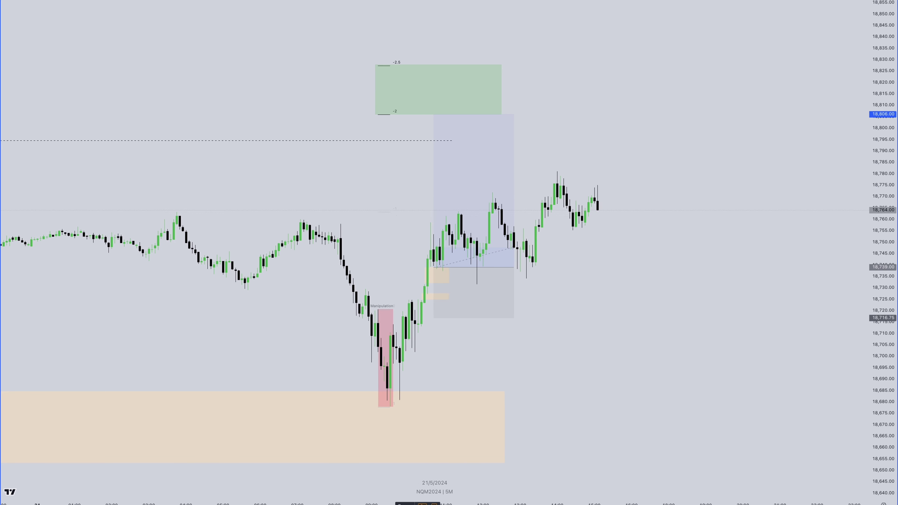
# Replay price up to the 18,806 target and extend the gap box to the right.
pyautogui.click(418, 504)
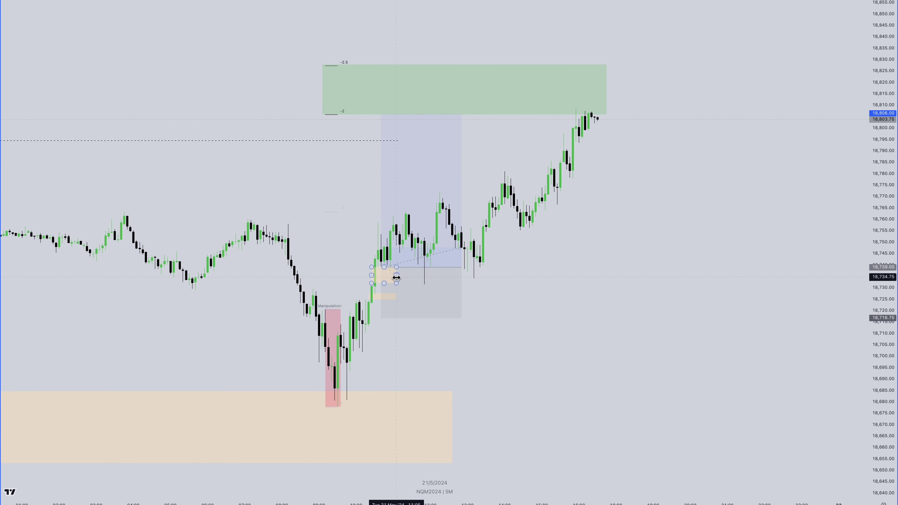
pyautogui.moveTo(396, 277); pyautogui.dragTo(480, 278)
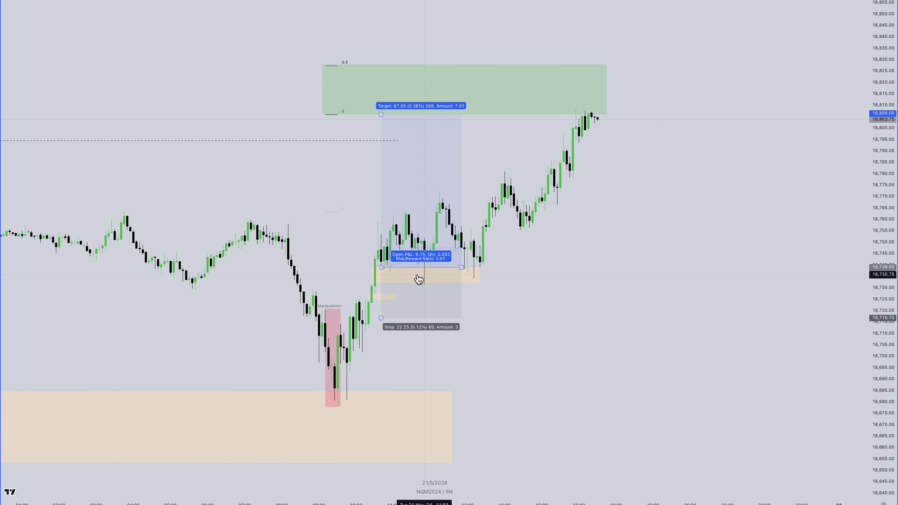
pyautogui.scroll(-1, 410, 275)
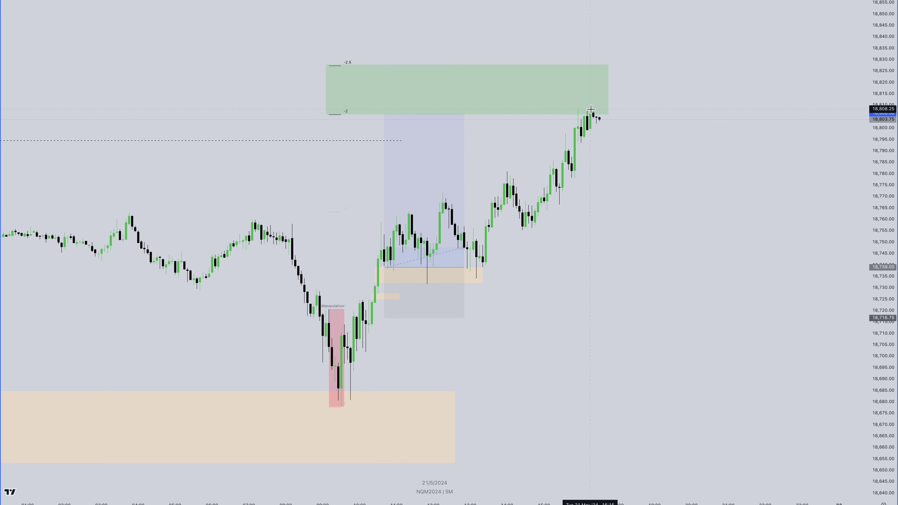
pyautogui.scroll(-3, 424, 248)
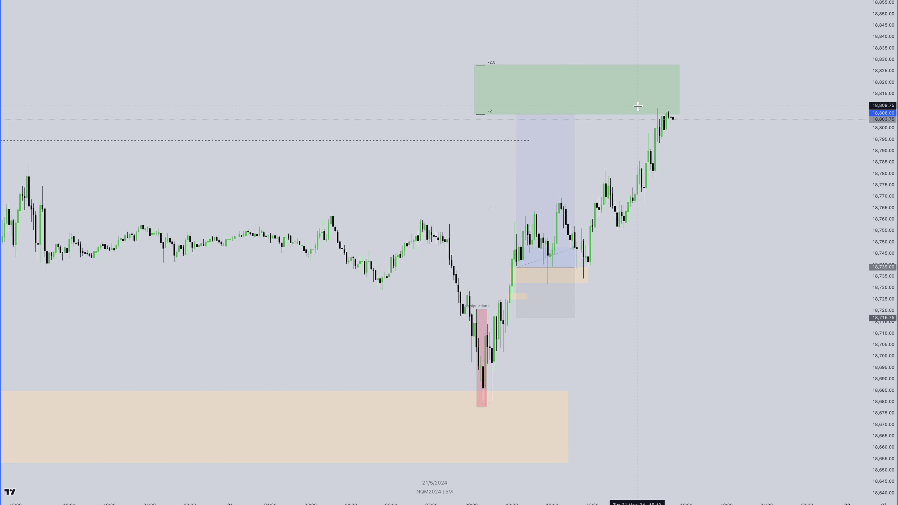
pyautogui.scroll(2, 496, 212)
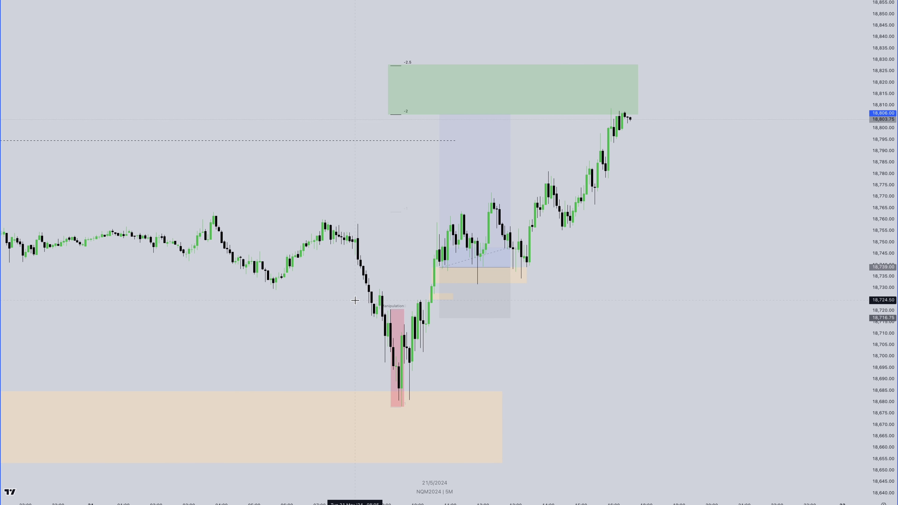